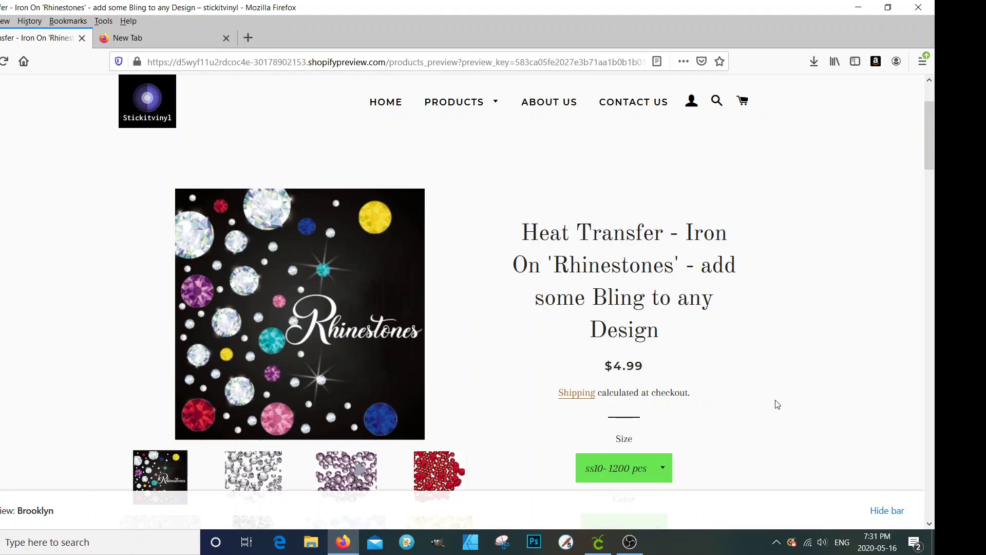
- Look over the Heat Transfer Rhinestones product page and view the red, yellow and light blue stone photos
{"action": "scroll", "coordinate": [778, 404], "scroll_direction": "down", "scroll_amount": 2}
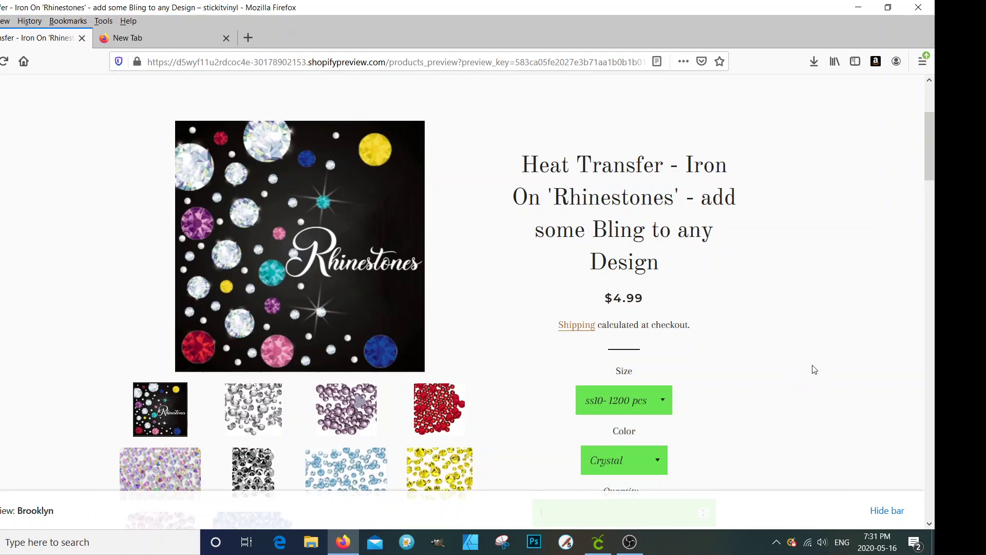
{"action": "scroll", "coordinate": [814, 370], "scroll_direction": "down", "scroll_amount": 3}
{"action": "scroll", "coordinate": [814, 369], "scroll_direction": "up", "scroll_amount": 1}
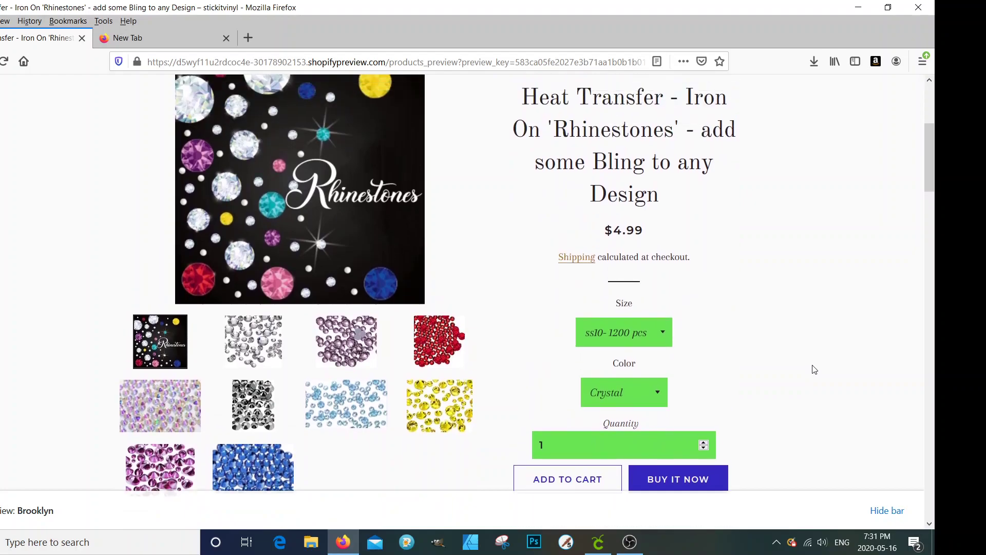
{"action": "scroll", "coordinate": [814, 369], "scroll_direction": "up", "scroll_amount": 1}
{"action": "scroll", "coordinate": [815, 369], "scroll_direction": "down", "scroll_amount": 1}
{"action": "scroll", "coordinate": [480, 431], "scroll_direction": "up", "scroll_amount": 1}
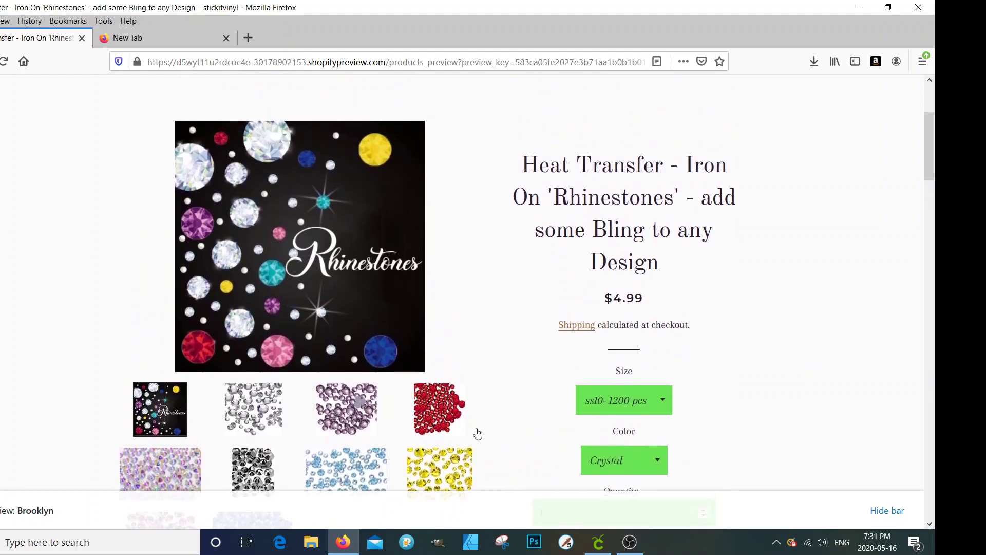
{"action": "left_click", "coordinate": [449, 408]}
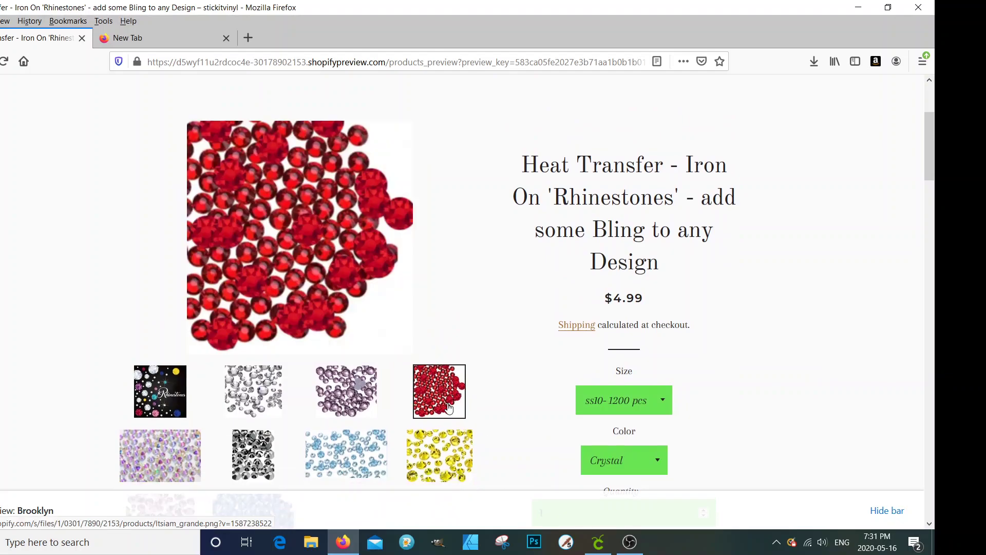
{"action": "left_click", "coordinate": [435, 459]}
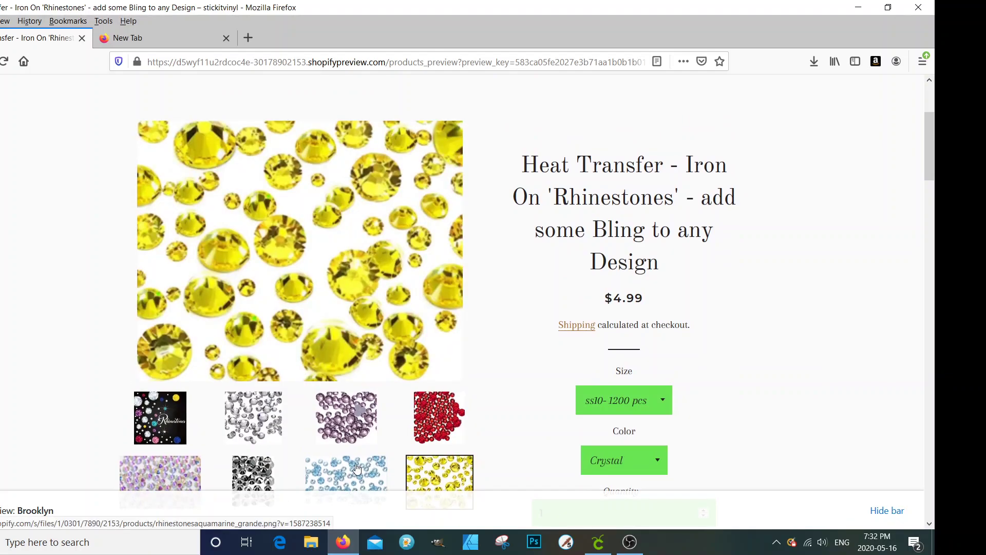
{"action": "left_click", "coordinate": [357, 469]}
{"action": "scroll", "coordinate": [354, 417], "scroll_direction": "up", "scroll_amount": 2}
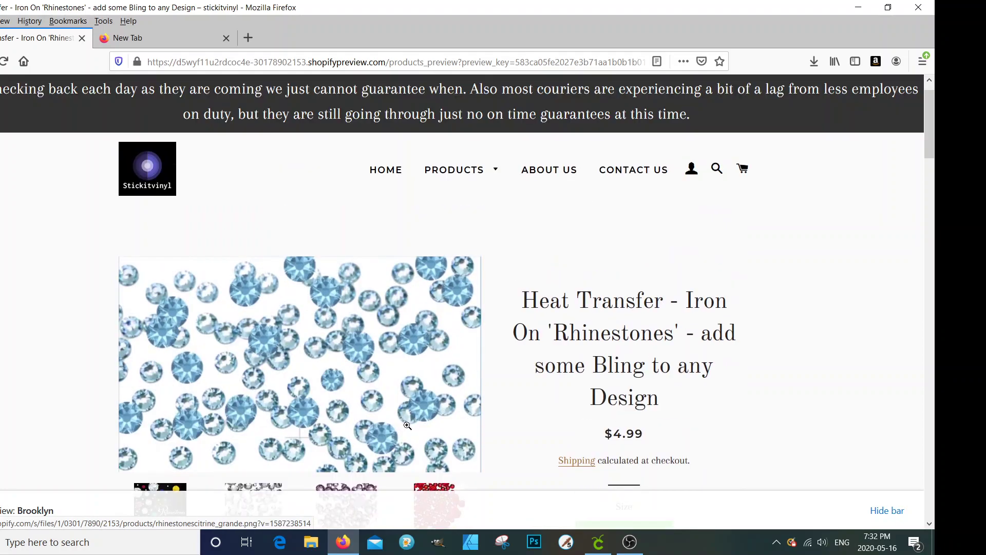
{"action": "scroll", "coordinate": [454, 411], "scroll_direction": "down", "scroll_amount": 1}
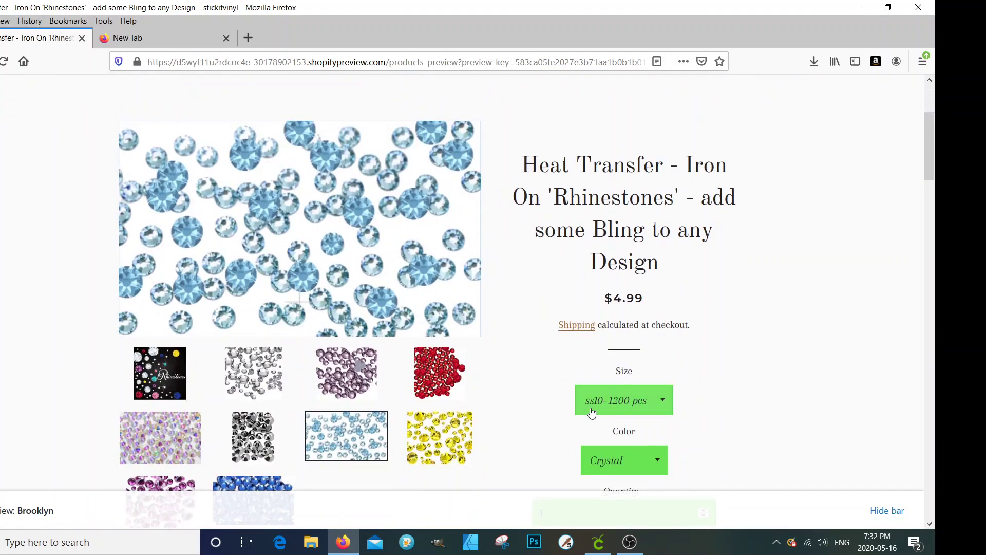
- Choose the ss20 - 700 pcs size for the rhinestones and check the other size options
{"action": "left_click", "coordinate": [599, 410]}
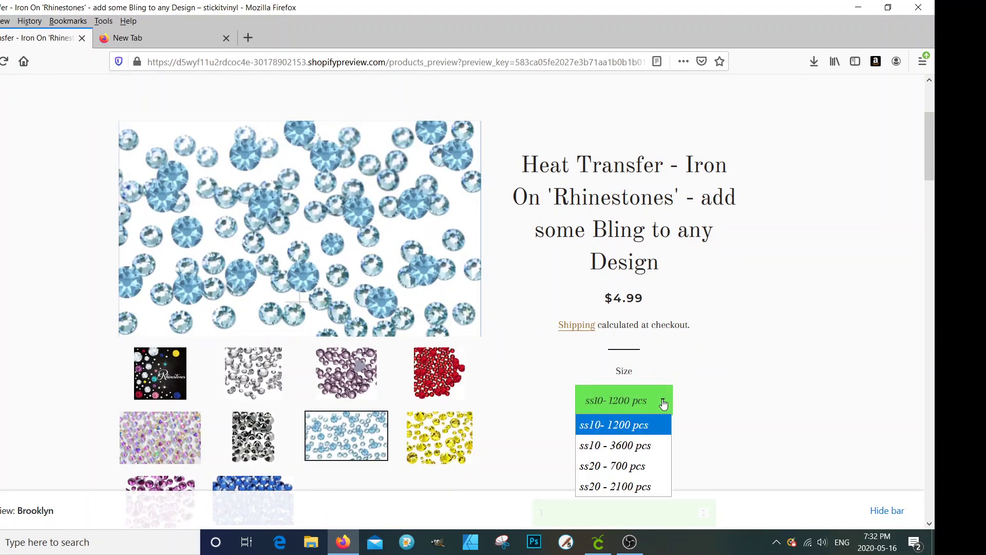
{"action": "left_click", "coordinate": [618, 466]}
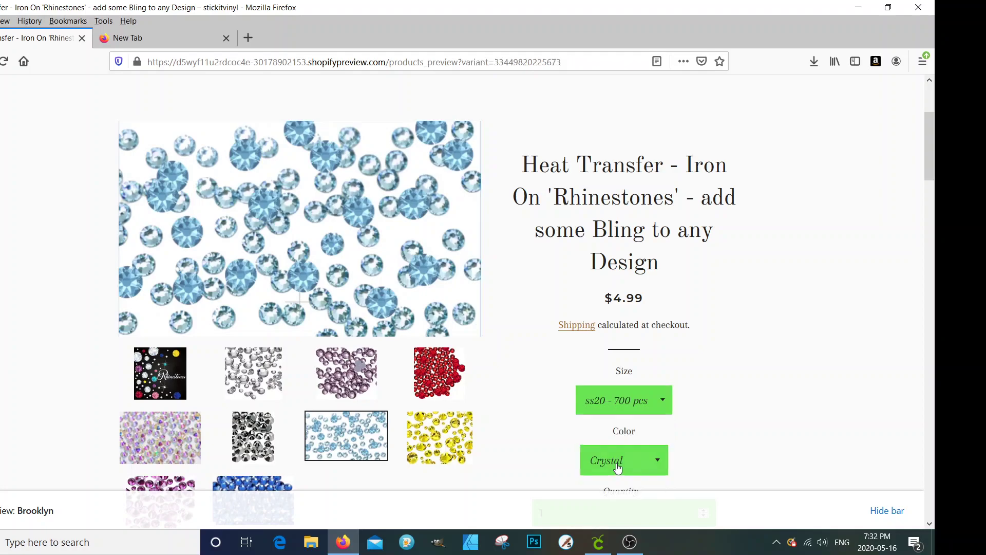
{"action": "left_click", "coordinate": [665, 404]}
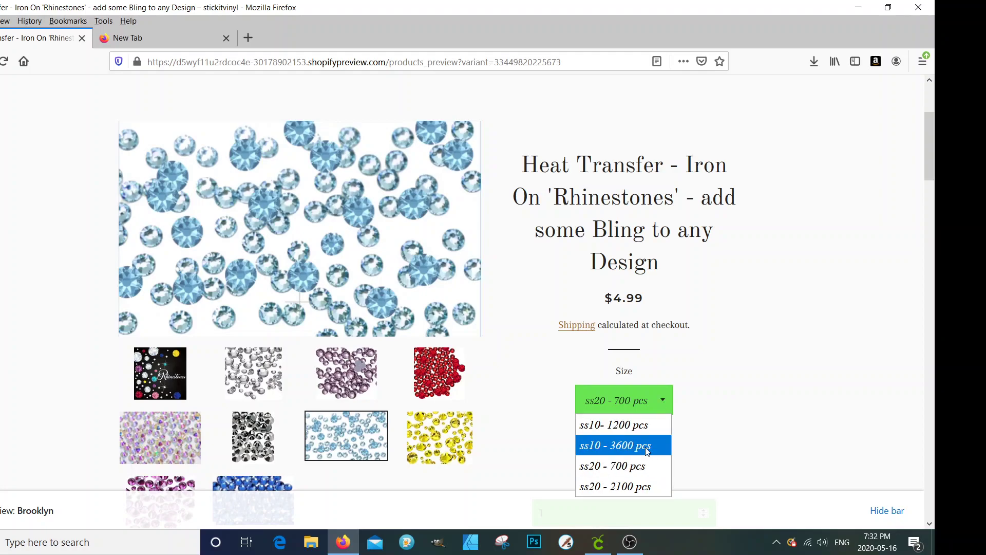
{"action": "left_click", "coordinate": [719, 426]}
- Read the product description for the ss10 and ss20 stone sizes and the rhinestone pressing instructions
{"action": "scroll", "coordinate": [719, 420], "scroll_direction": "down", "scroll_amount": 5}
{"action": "scroll", "coordinate": [719, 420], "scroll_direction": "down", "scroll_amount": 12}
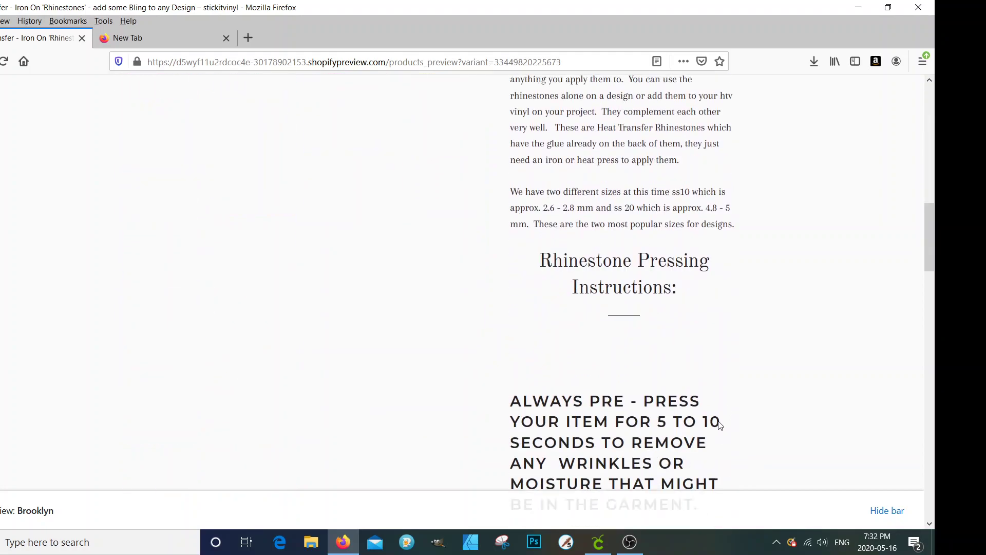
{"action": "scroll", "coordinate": [720, 425], "scroll_direction": "down", "scroll_amount": 14}
{"action": "scroll", "coordinate": [724, 425], "scroll_direction": "up", "scroll_amount": 18}
{"action": "scroll", "coordinate": [725, 425], "scroll_direction": "up", "scroll_amount": 8}
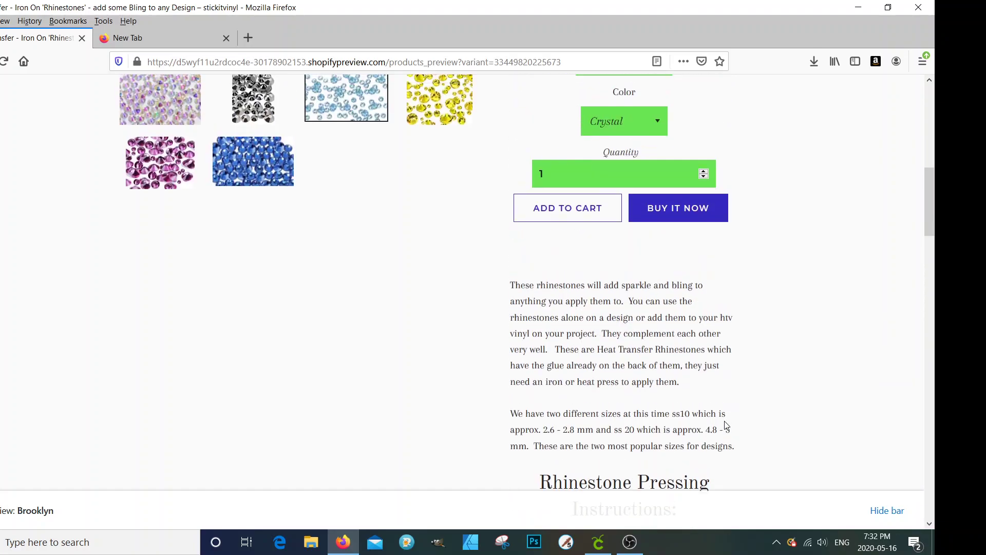
{"action": "scroll", "coordinate": [724, 425], "scroll_direction": "down", "scroll_amount": 1}
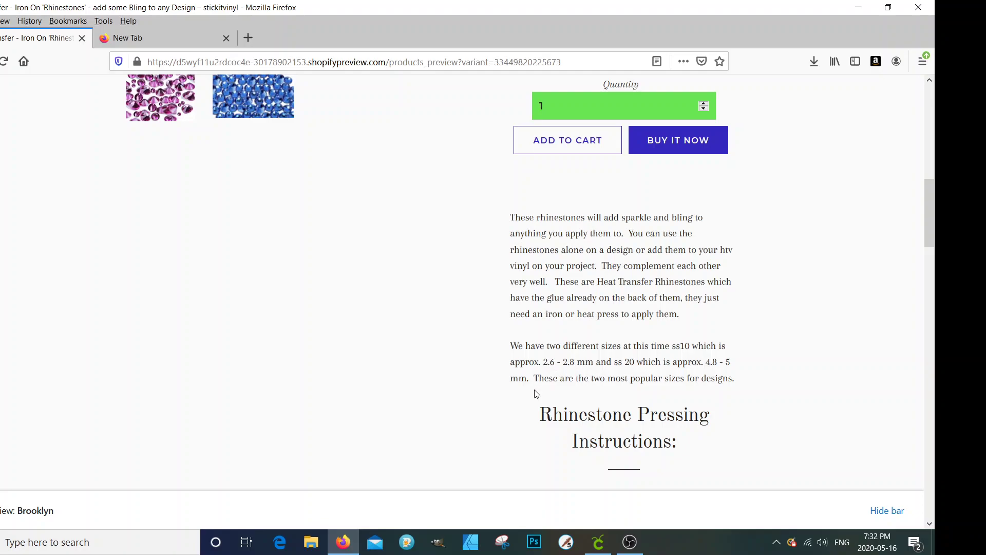
{"action": "scroll", "coordinate": [537, 394], "scroll_direction": "up", "scroll_amount": 10}
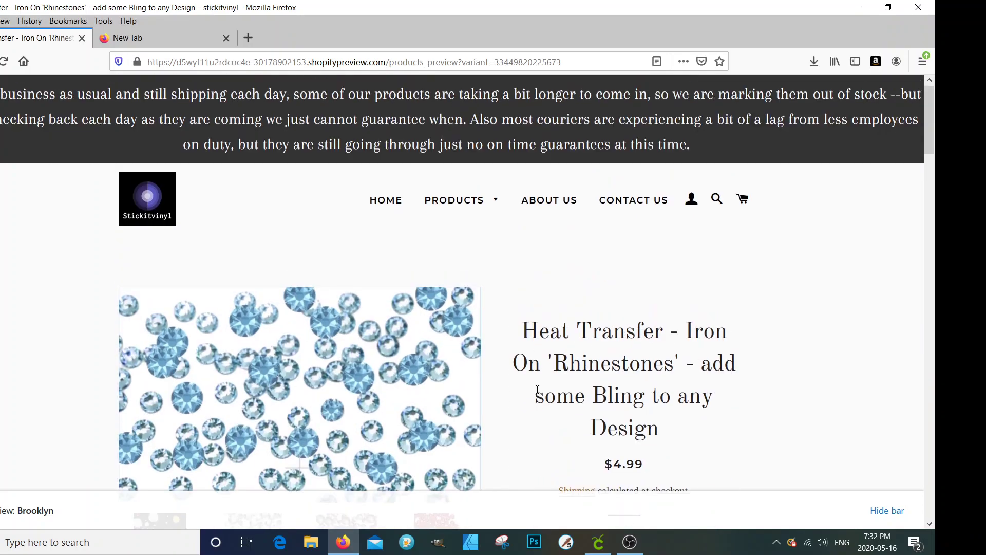
{"action": "scroll", "coordinate": [804, 422], "scroll_direction": "down", "scroll_amount": 2}
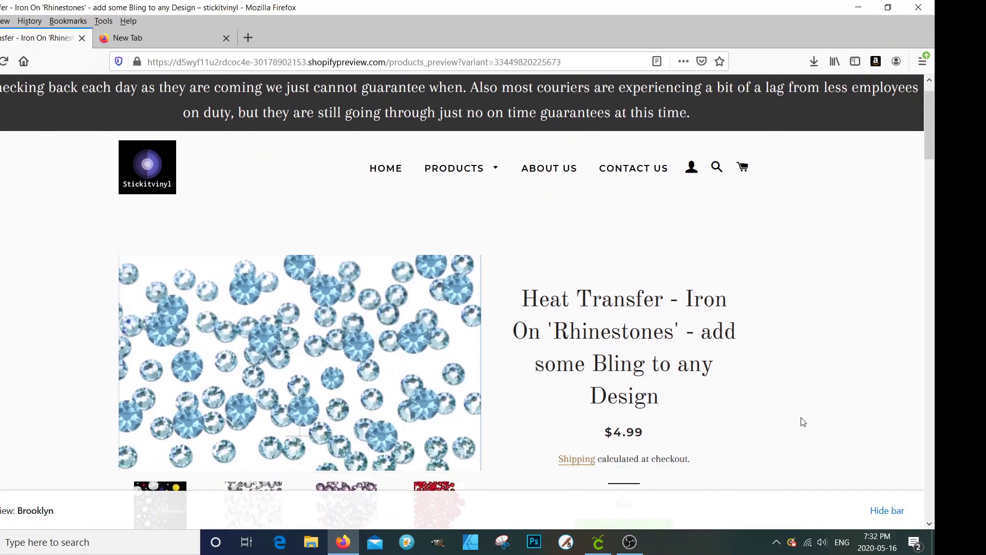
{"action": "scroll", "coordinate": [796, 417], "scroll_direction": "down", "scroll_amount": 2}
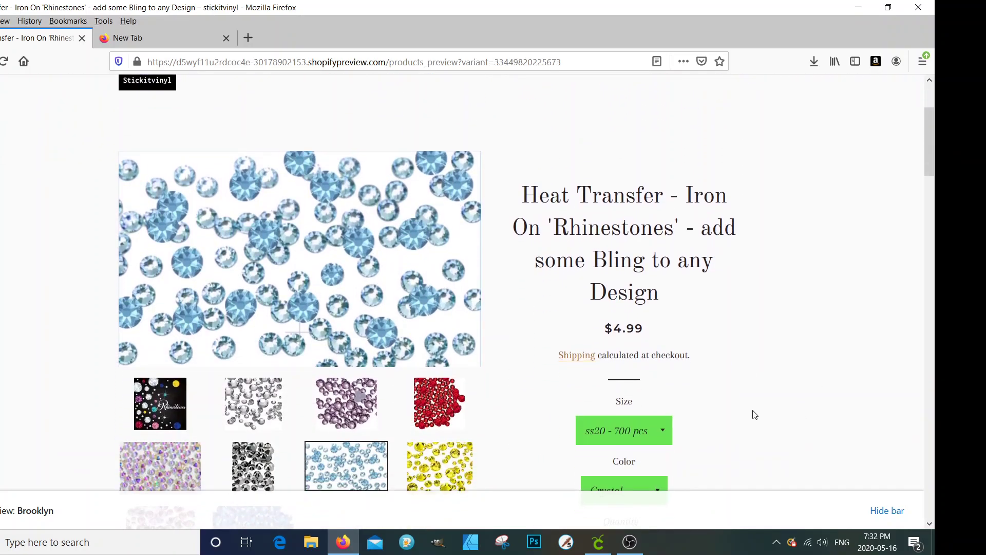
- Switch to Cricut Design Space, insert a heart shape and enlarge it to about 5.67 in wide
{"action": "left_click", "coordinate": [598, 543]}
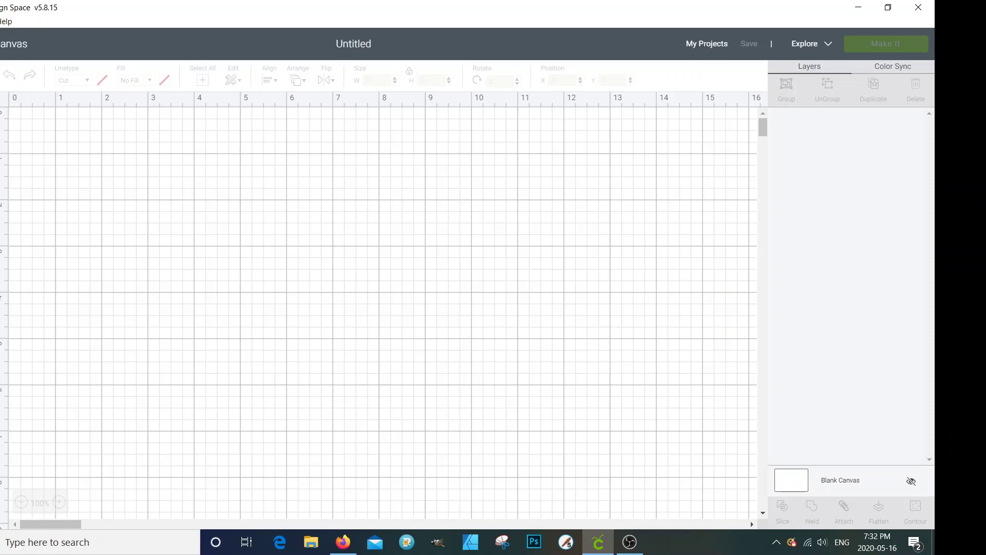
{"action": "left_click", "coordinate": [0, 313]}
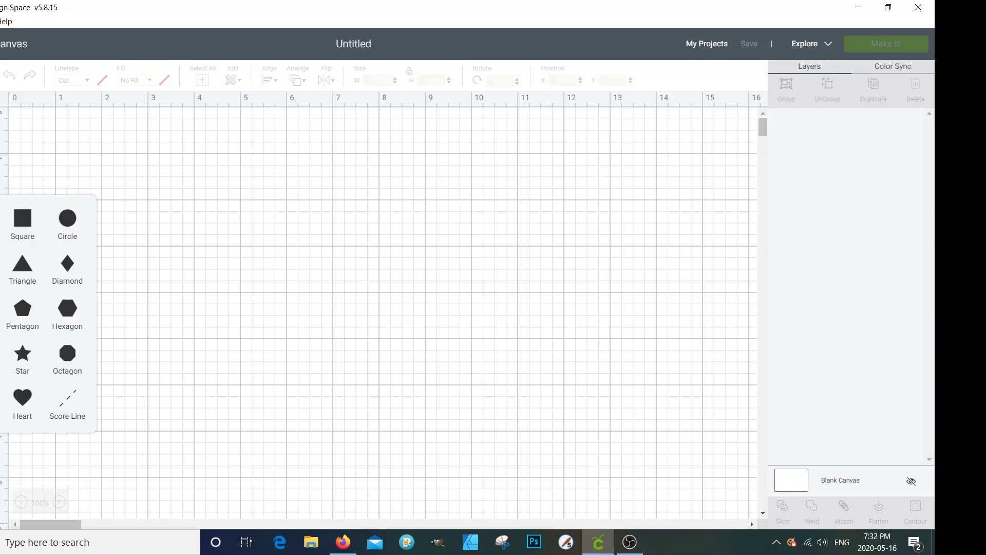
{"action": "left_click", "coordinate": [22, 404]}
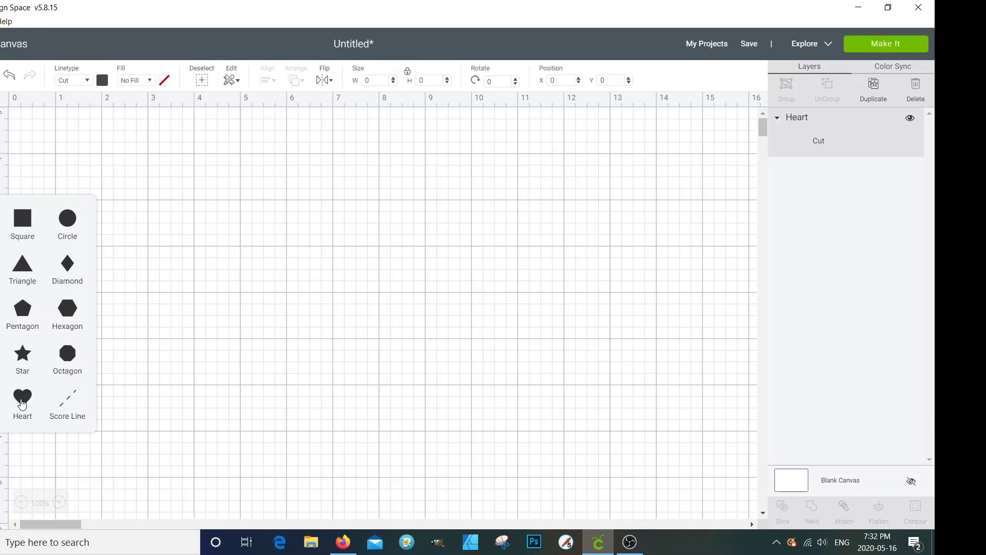
{"action": "left_click", "coordinate": [217, 437]}
{"action": "left_click", "coordinate": [187, 272]}
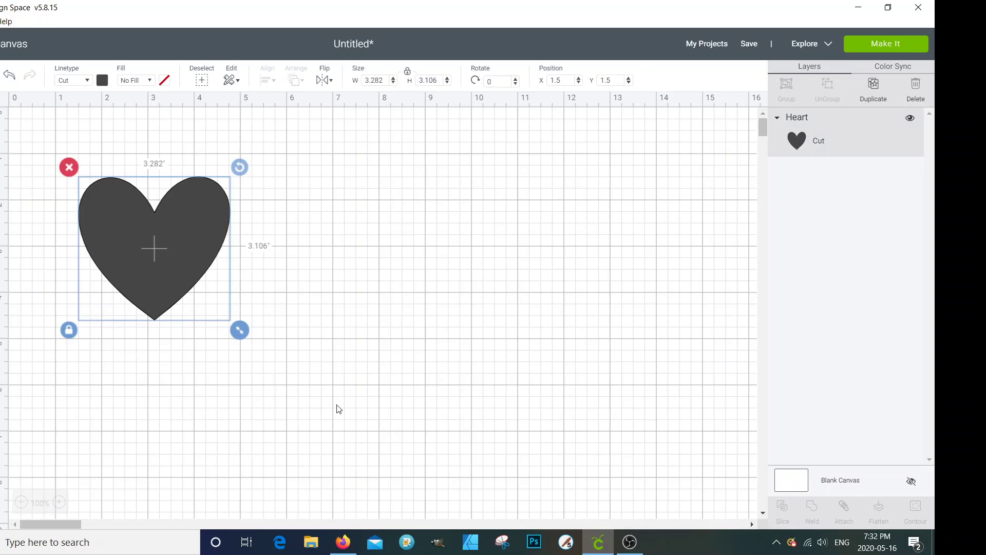
{"action": "left_click_drag", "start_coordinate": [239, 330], "coordinate": [354, 446]}
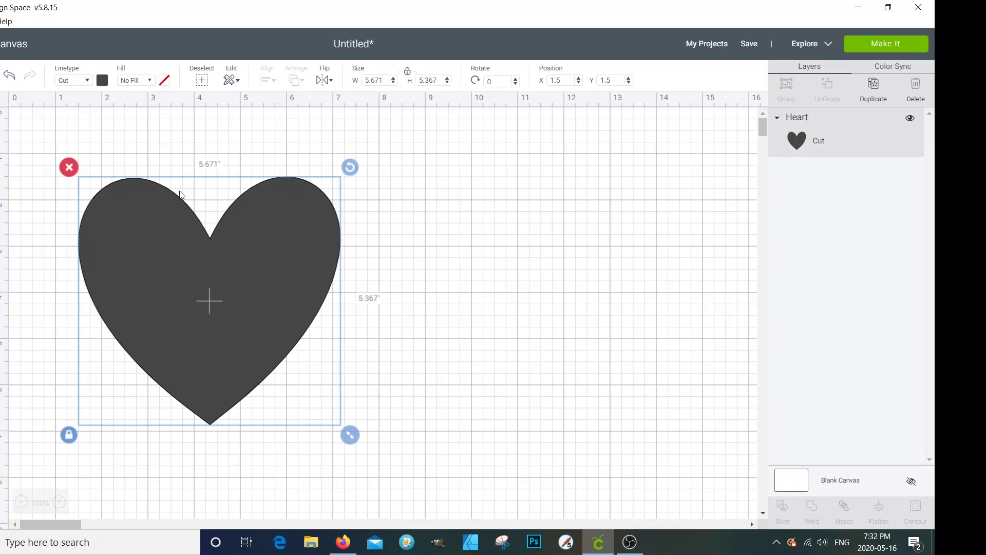
- Add a circle, place it on the empty canvas to the right of the heart and shrink it to about 0.82 in
{"action": "left_click", "coordinate": [0, 313]}
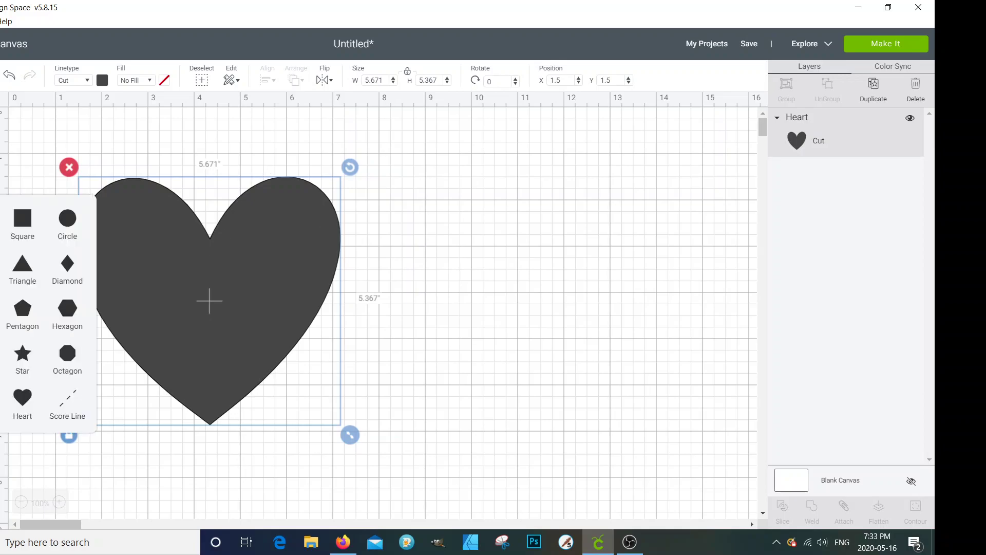
{"action": "left_click", "coordinate": [67, 220]}
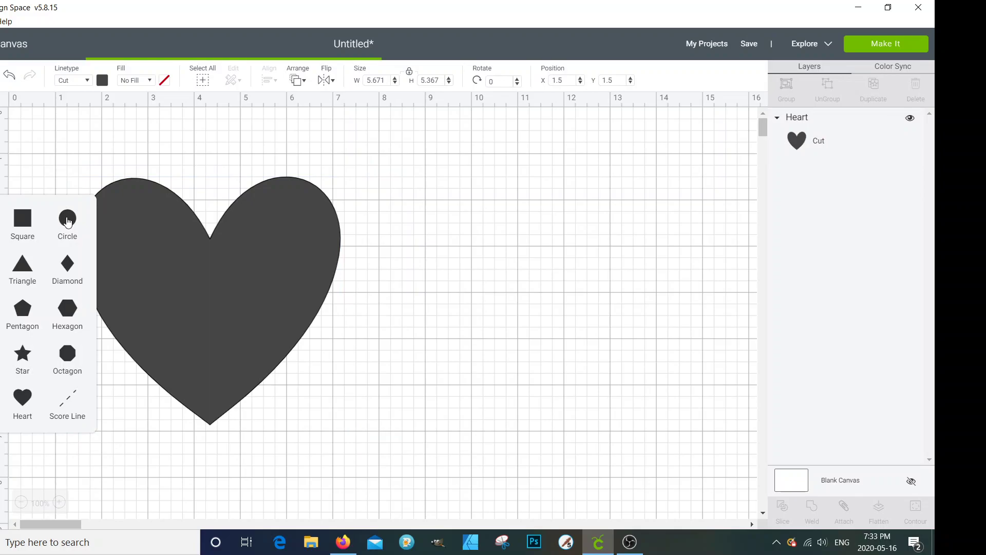
{"action": "left_click_drag", "start_coordinate": [200, 261], "coordinate": [528, 302]}
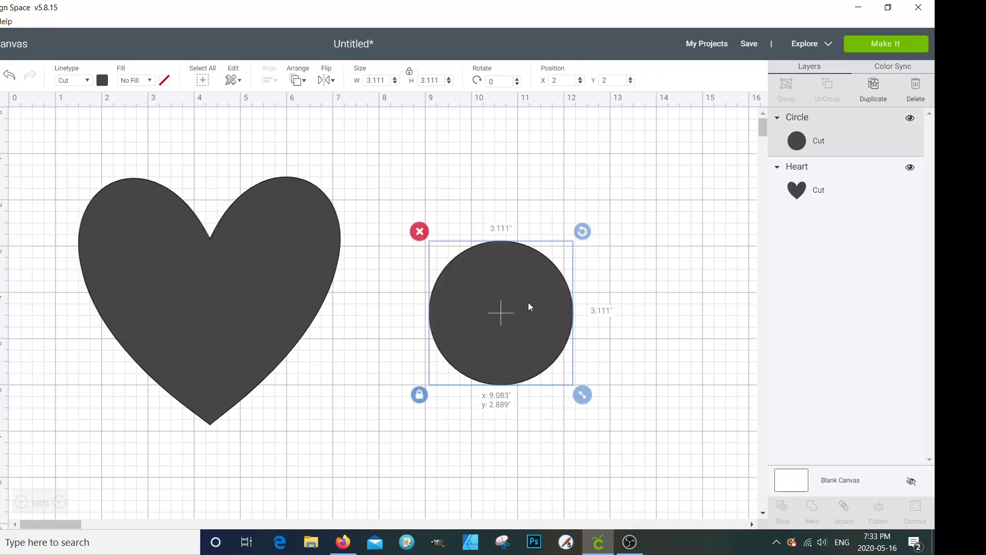
{"action": "left_click_drag", "start_coordinate": [581, 401], "coordinate": [474, 279]}
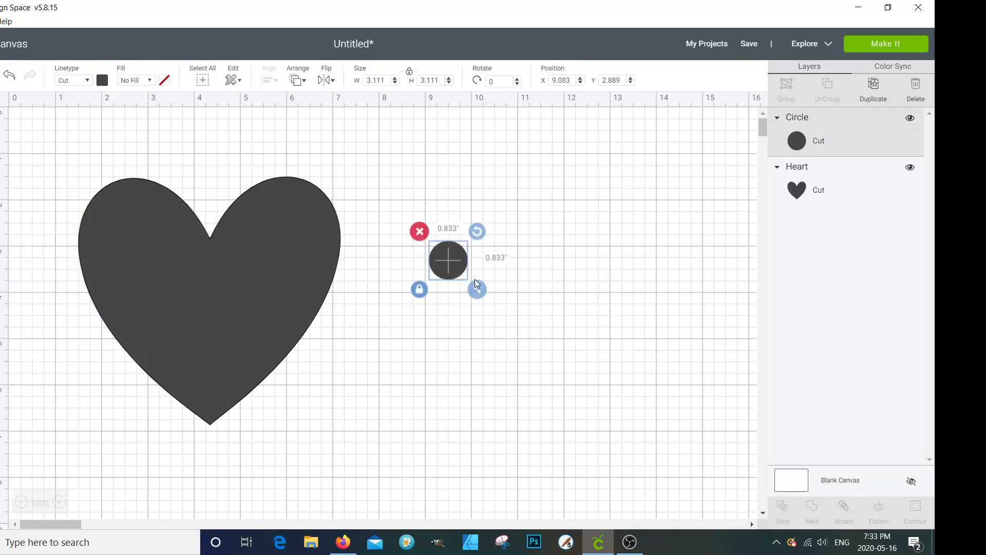
- Change the heart's material colour to bright yellow
{"action": "left_click", "coordinate": [293, 282]}
{"action": "left_click", "coordinate": [102, 81]}
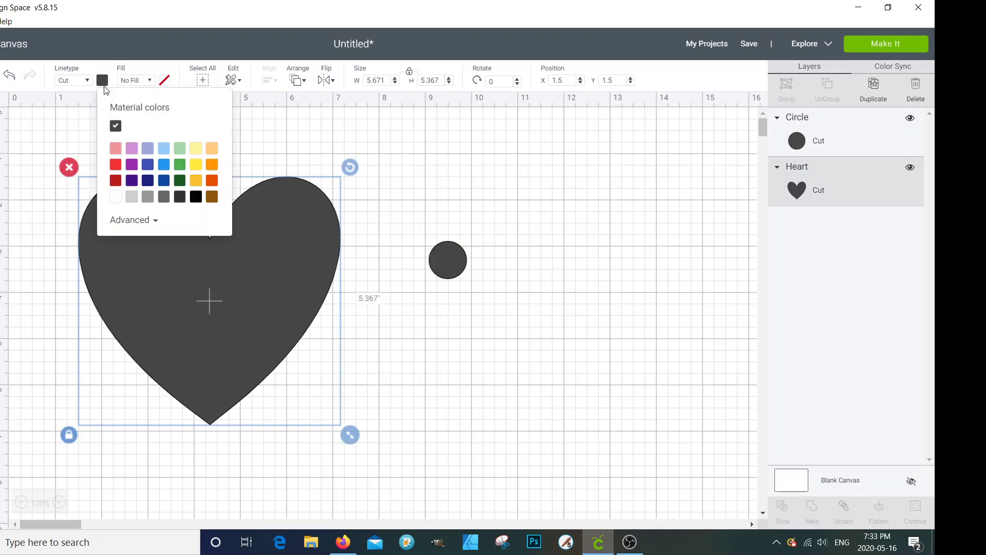
{"action": "left_click", "coordinate": [196, 164]}
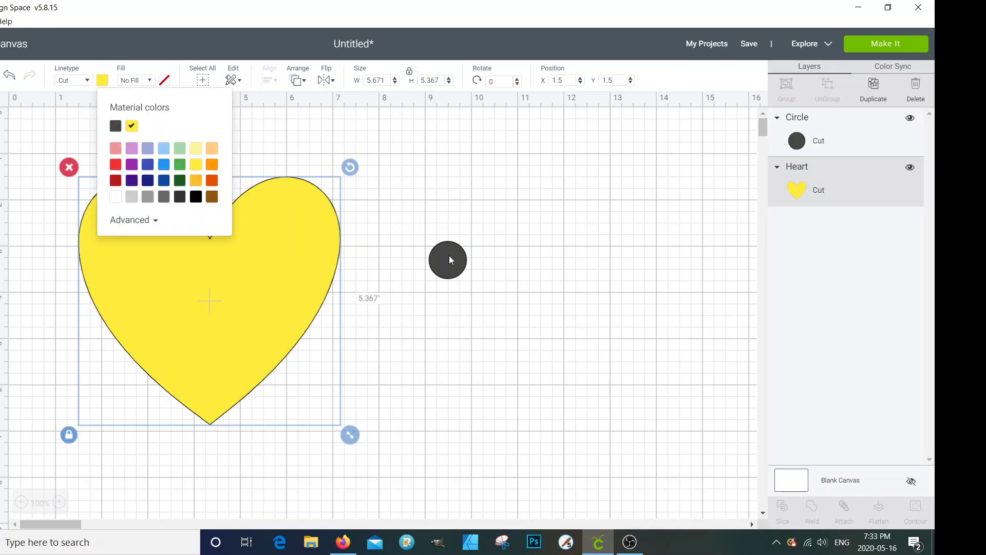
- Shrink the circle beside the heart to about 0.43 in wide
{"action": "left_click", "coordinate": [461, 266]}
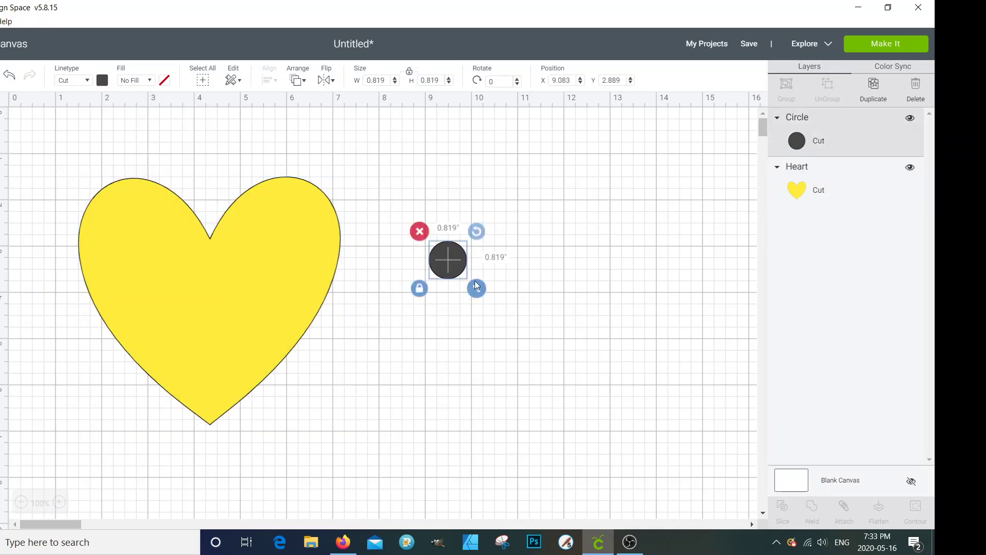
{"action": "left_click_drag", "start_coordinate": [477, 287], "coordinate": [458, 269]}
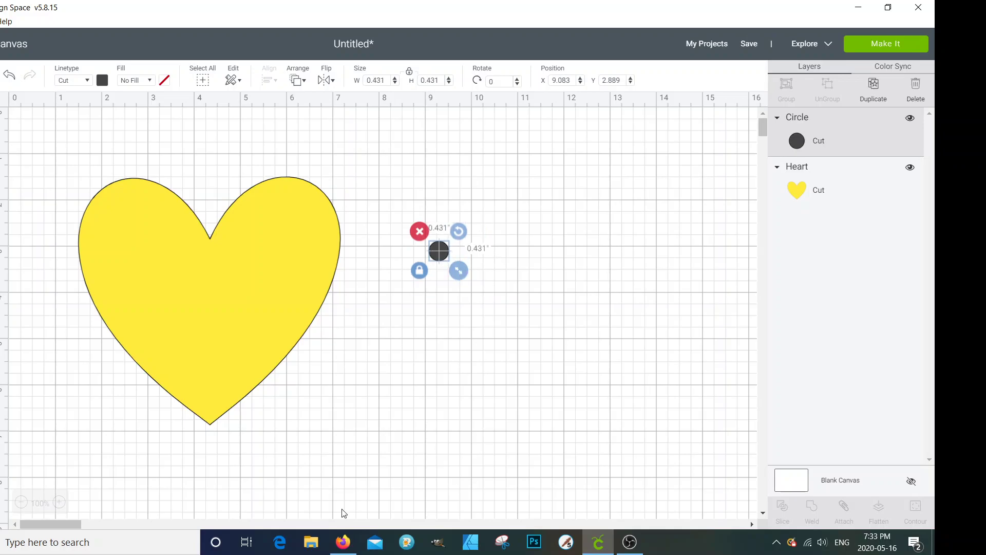
- Switch to the rhinestone product page in Firefox and check the millimetre sizes of the ss10 and ss20 stones
{"action": "left_click", "coordinate": [341, 543]}
{"action": "scroll", "coordinate": [632, 463], "scroll_direction": "down", "scroll_amount": 4}
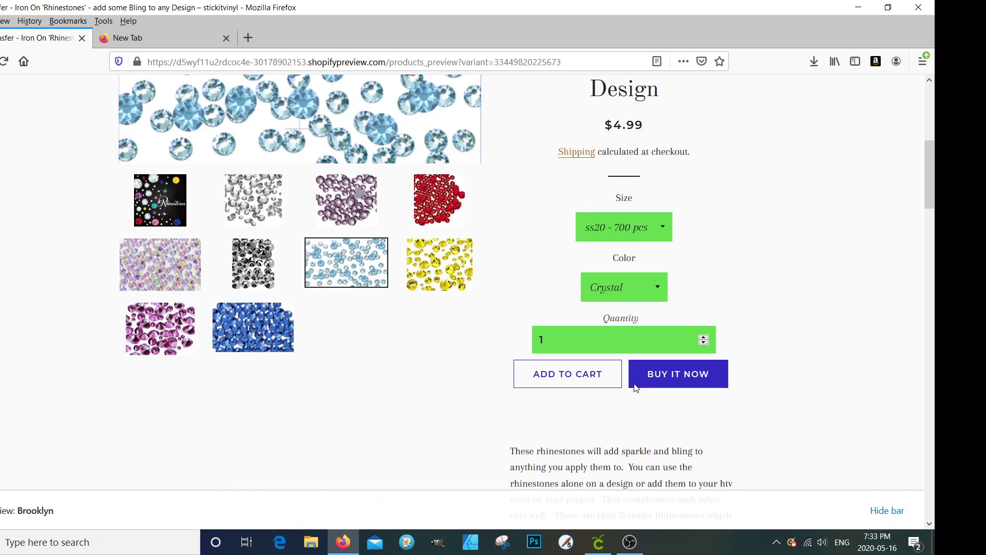
{"action": "left_click", "coordinate": [657, 232]}
{"action": "scroll", "coordinate": [755, 275], "scroll_direction": "down", "scroll_amount": 4}
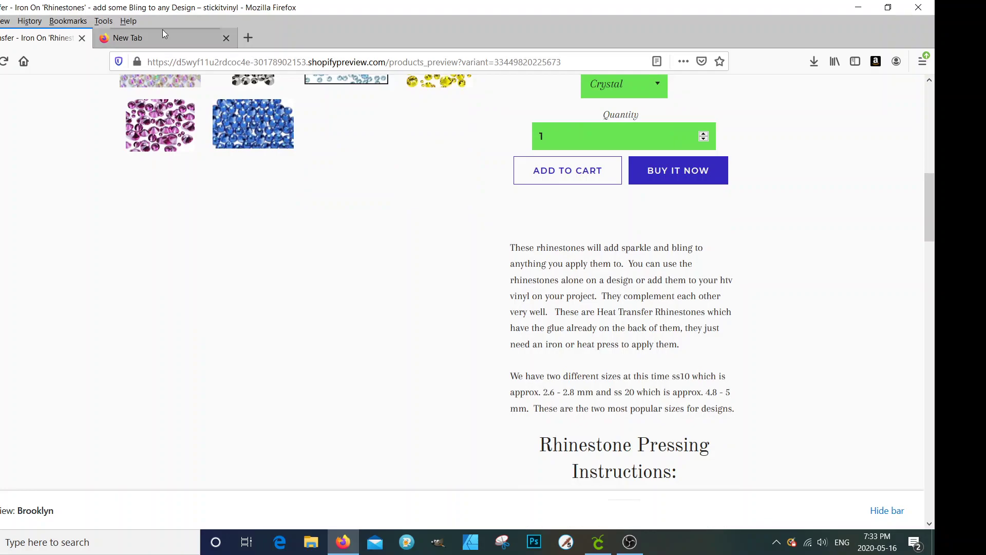
- Switch back to Cricut Design Space, shrink the circle to about 0.19 in and place it on the heart's right edge
{"action": "left_click", "coordinate": [598, 542]}
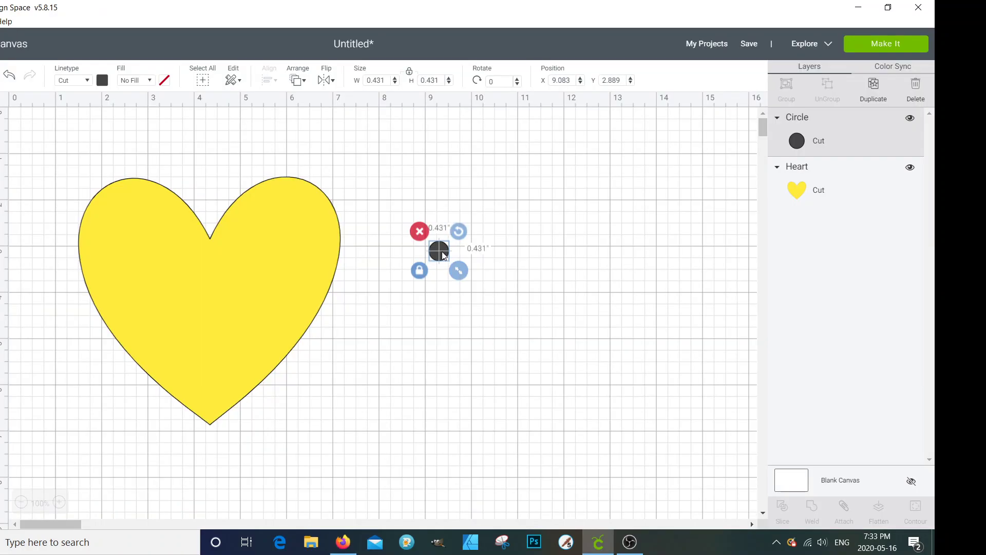
{"action": "left_click_drag", "start_coordinate": [457, 275], "coordinate": [335, 270]}
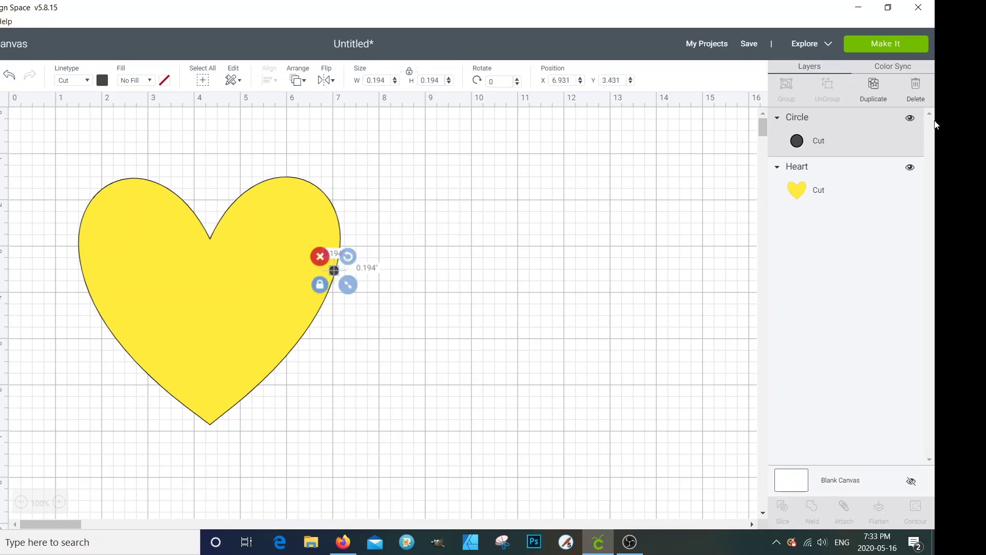
- Duplicate the circle five times and place three copies in a row going up the heart's right edge
{"action": "left_click", "coordinate": [869, 91]}
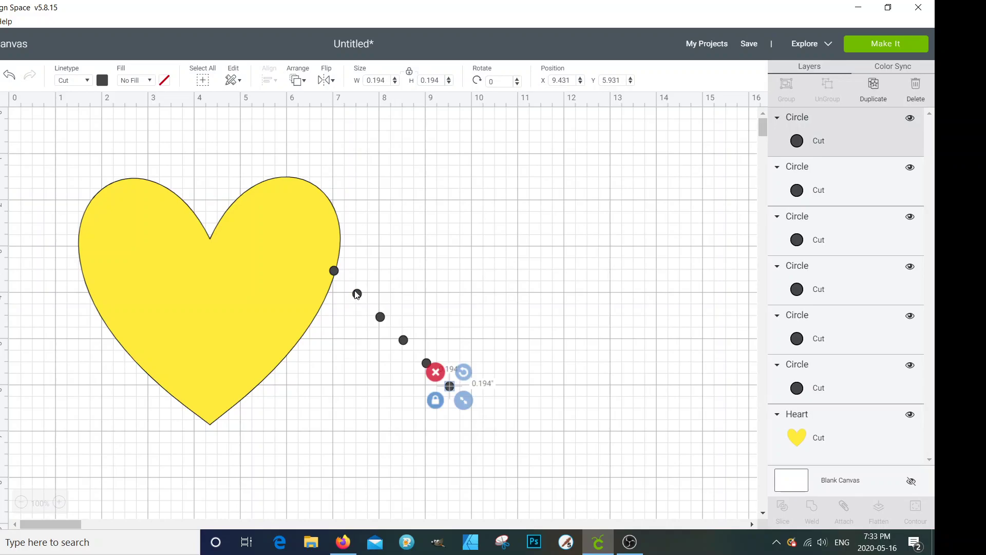
{"action": "left_click_drag", "start_coordinate": [357, 294], "coordinate": [340, 259]}
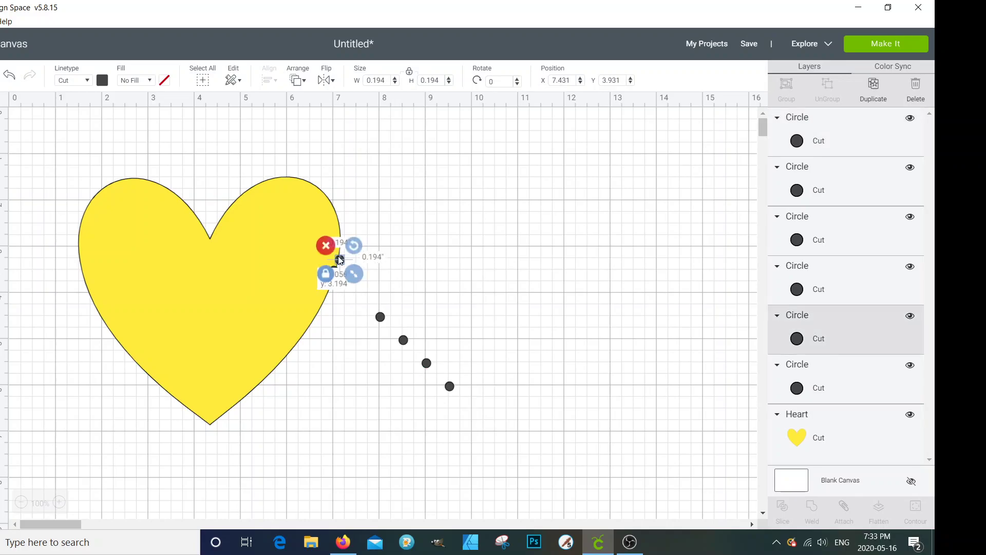
{"action": "left_click_drag", "start_coordinate": [380, 317], "coordinate": [340, 246]}
{"action": "left_click_drag", "start_coordinate": [403, 340], "coordinate": [342, 233]}
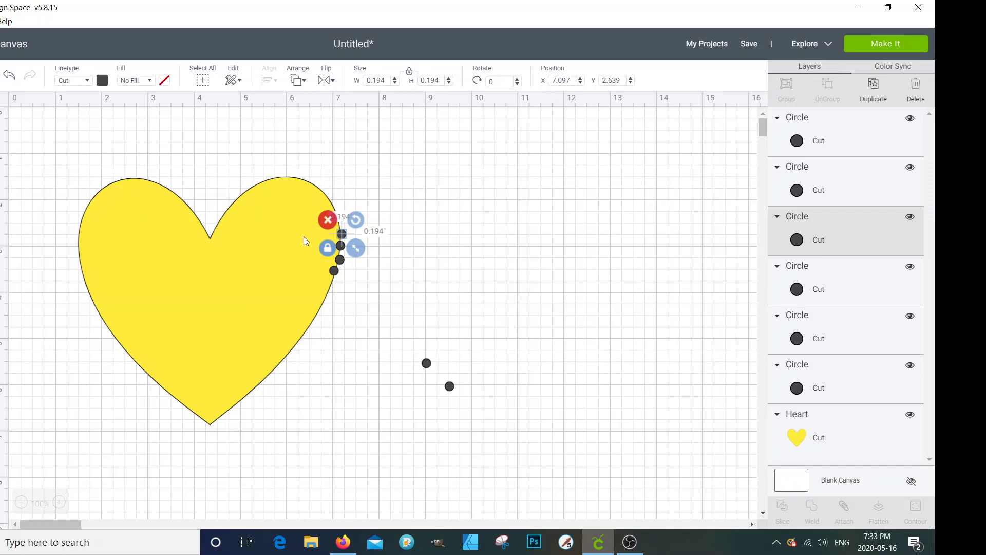
- Place the two remaining circles in a row inside the heart, beside the lowest circle on its right edge, and select the heart
{"action": "left_click_drag", "start_coordinate": [427, 363], "coordinate": [349, 321]}
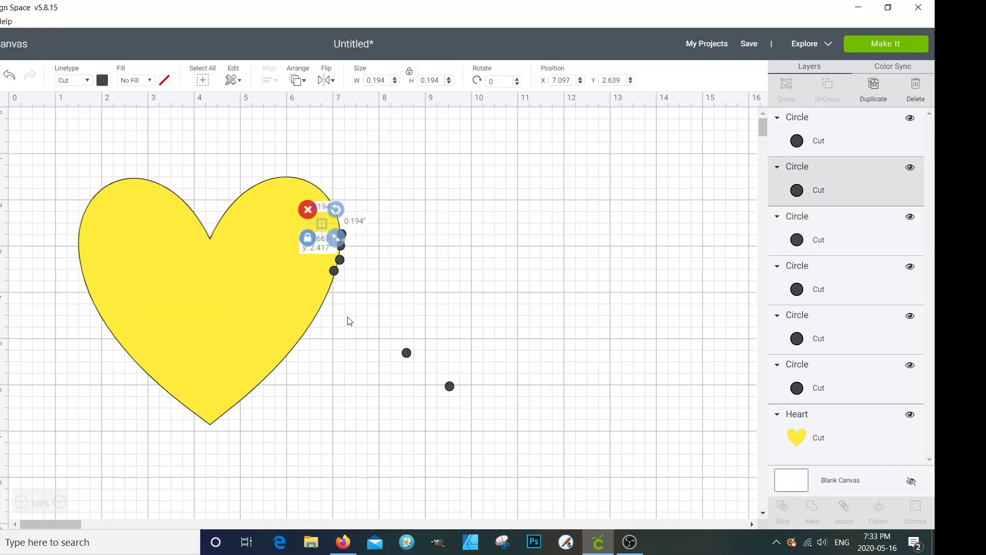
{"action": "left_click_drag", "start_coordinate": [407, 353], "coordinate": [311, 269]}
{"action": "left_click_drag", "start_coordinate": [438, 380], "coordinate": [310, 278]}
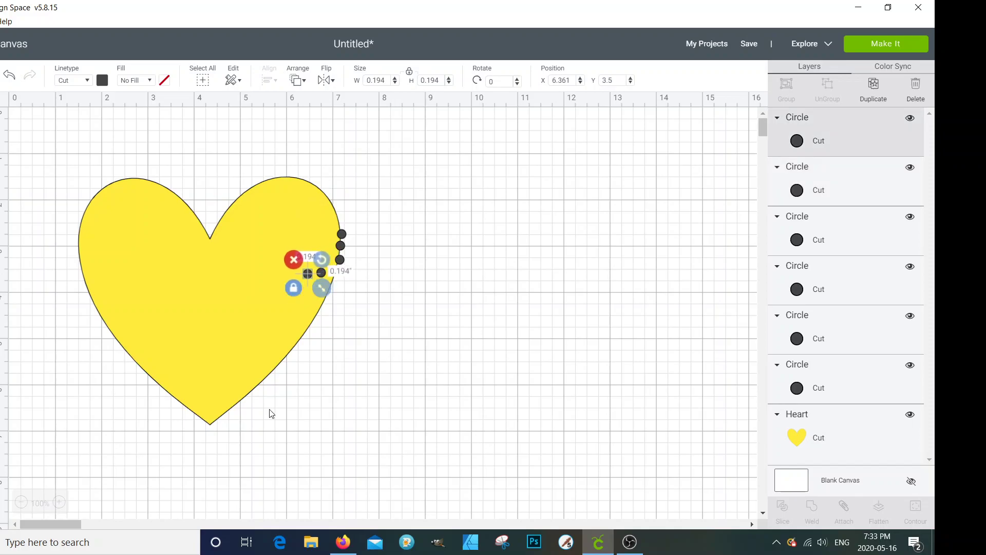
{"action": "left_click", "coordinate": [290, 392]}
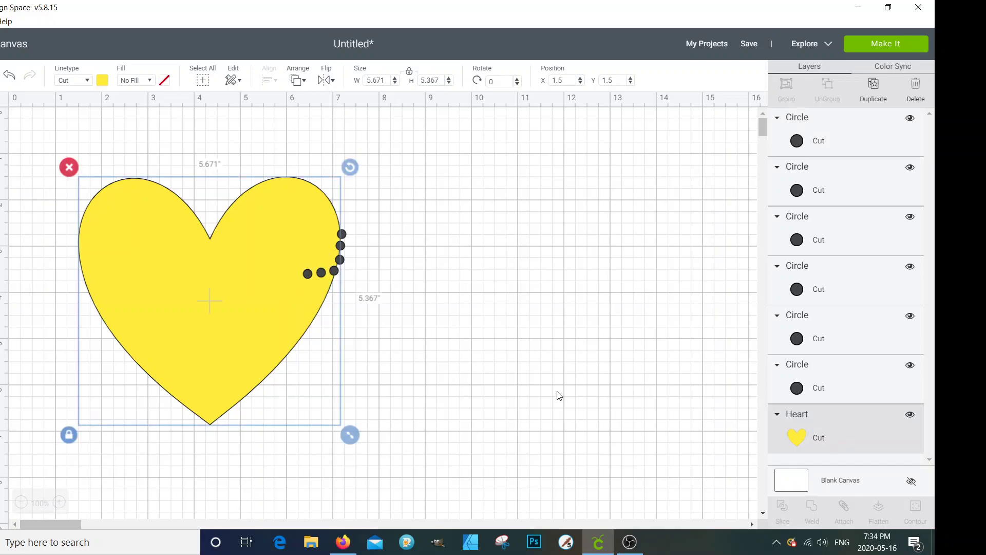
- Launch Sure Cuts A Lot 5 Pro
{"action": "scroll", "coordinate": [559, 396], "scroll_direction": "down", "scroll_amount": 3}
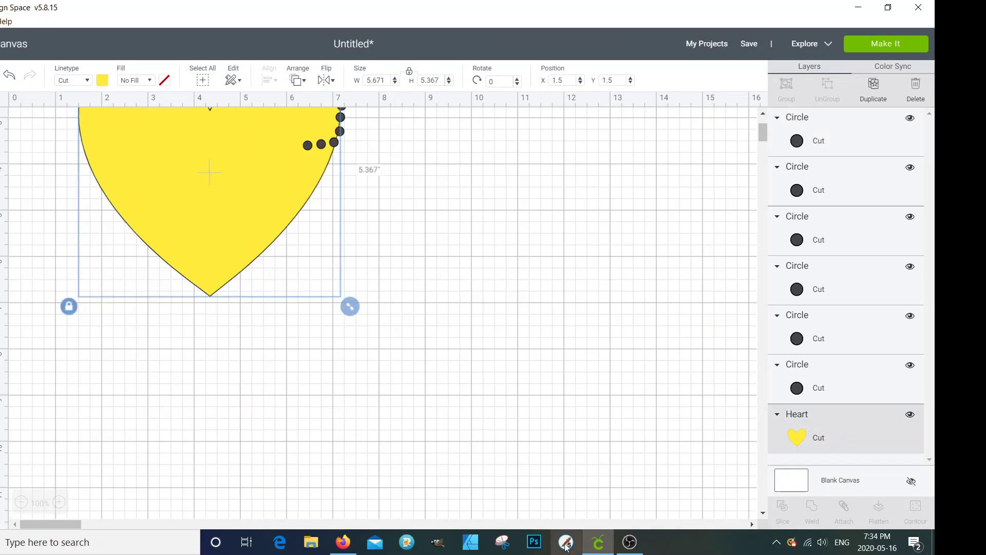
{"action": "left_click", "coordinate": [567, 545]}
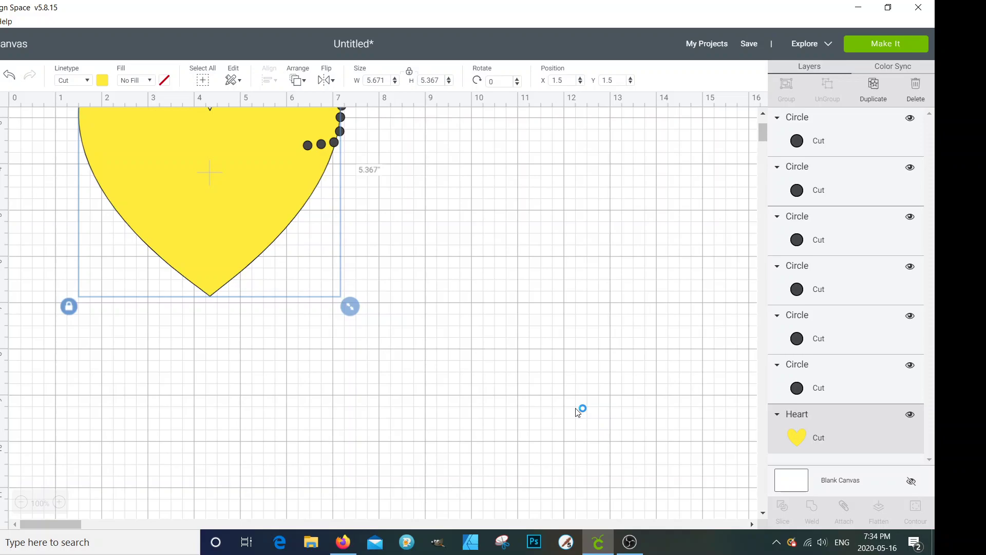
{"action": "scroll", "coordinate": [578, 412], "scroll_direction": "up", "scroll_amount": 3}
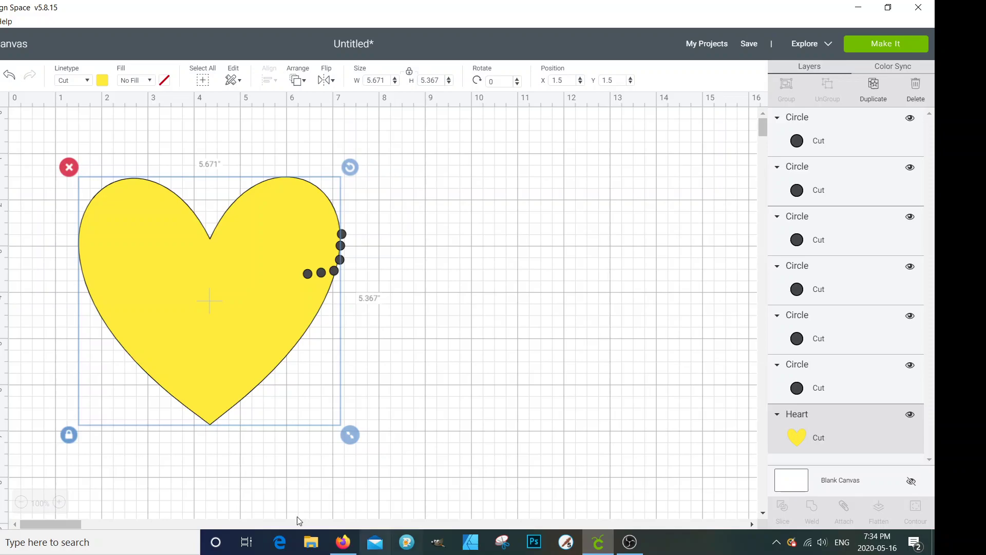
- Switch to Firefox, search the web for "heart" in the new tab and show the image results
{"action": "left_click", "coordinate": [343, 542]}
{"action": "left_click", "coordinate": [171, 39]}
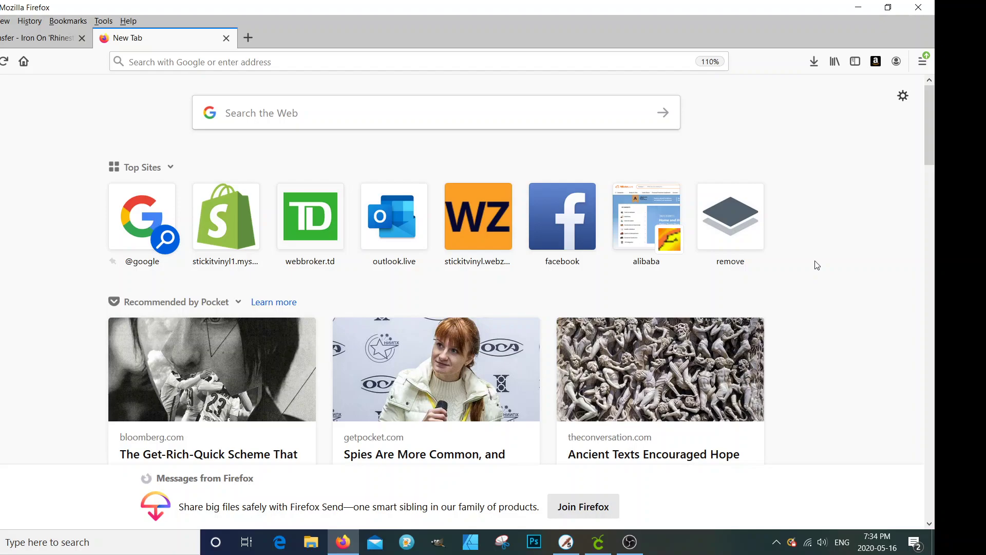
{"action": "left_click", "coordinate": [319, 114]}
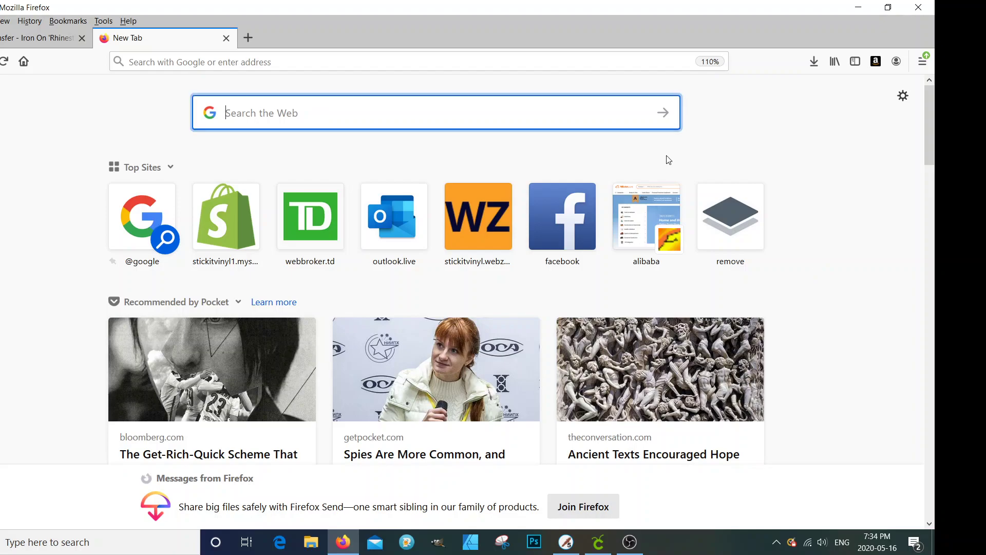
{"action": "type", "text": "heart"}
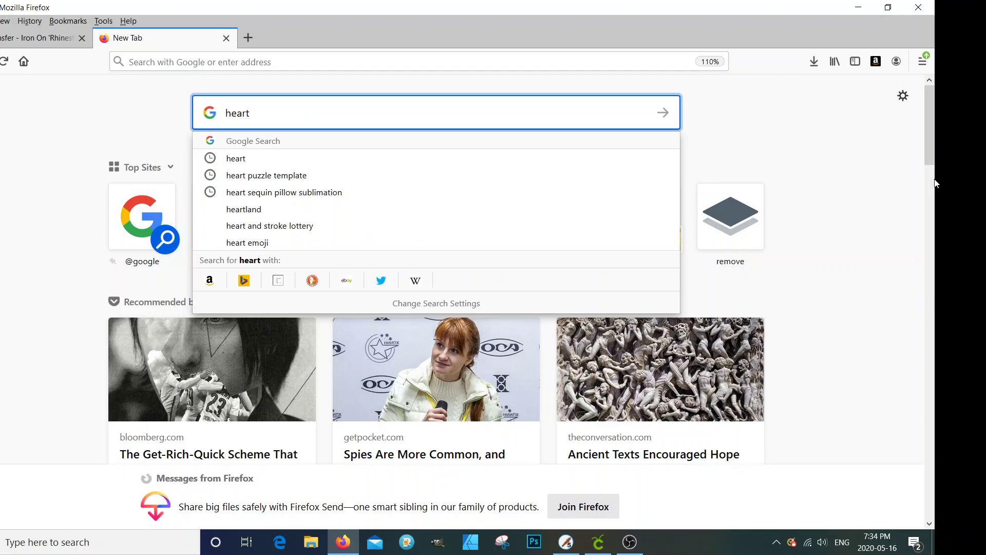
{"action": "key", "text": "Return"}
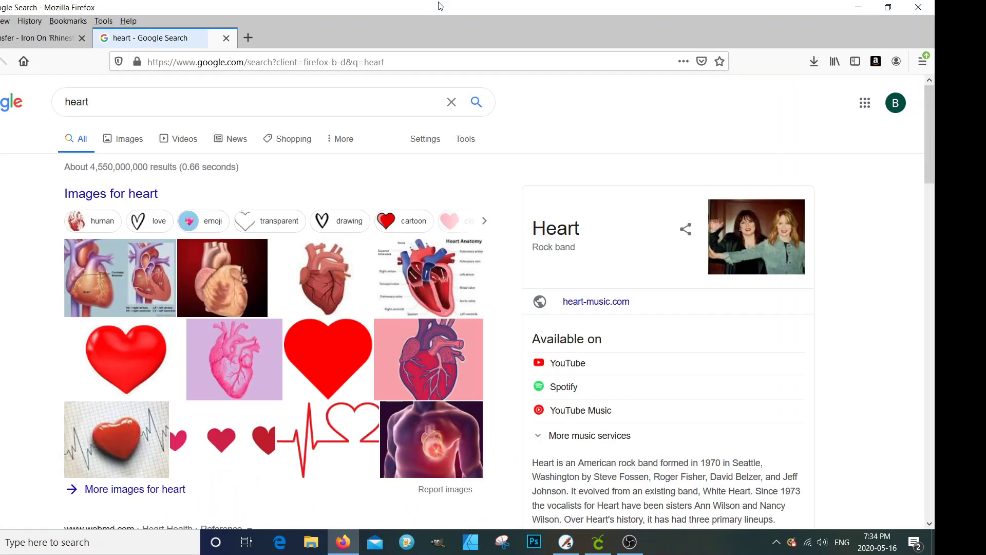
{"action": "left_click", "coordinate": [141, 142]}
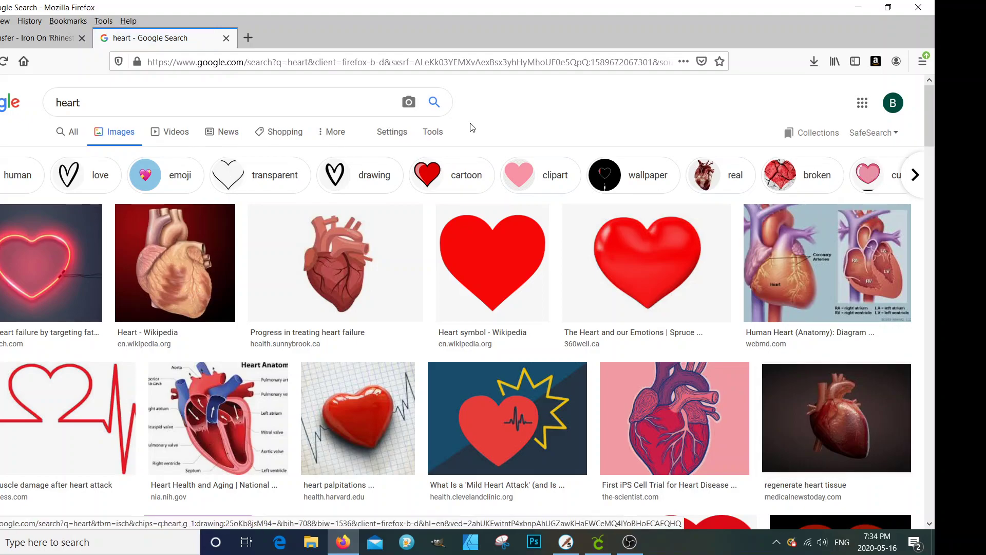
- Filter the heart images by usage rights to Labeled for Reuse
{"action": "left_click", "coordinate": [434, 133]}
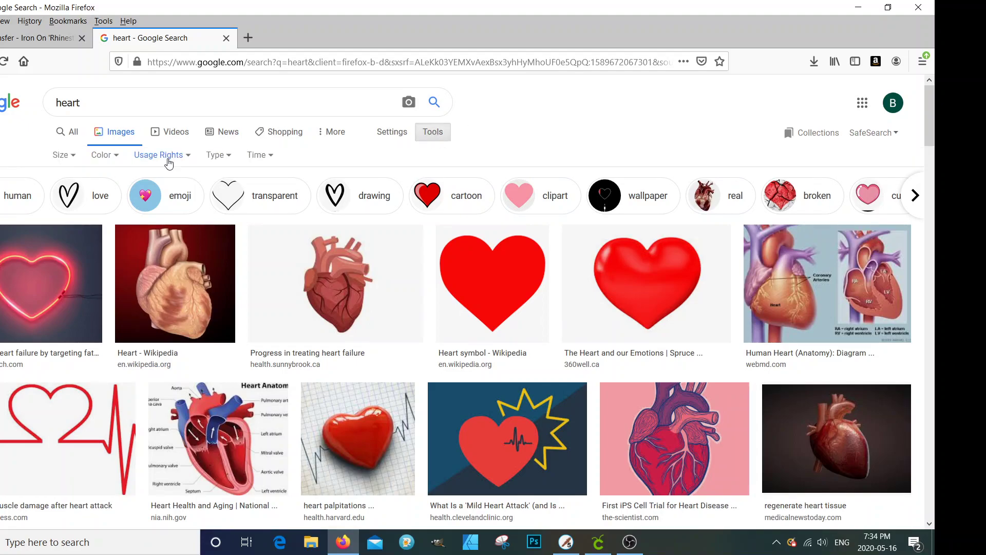
{"action": "left_click", "coordinate": [169, 164]}
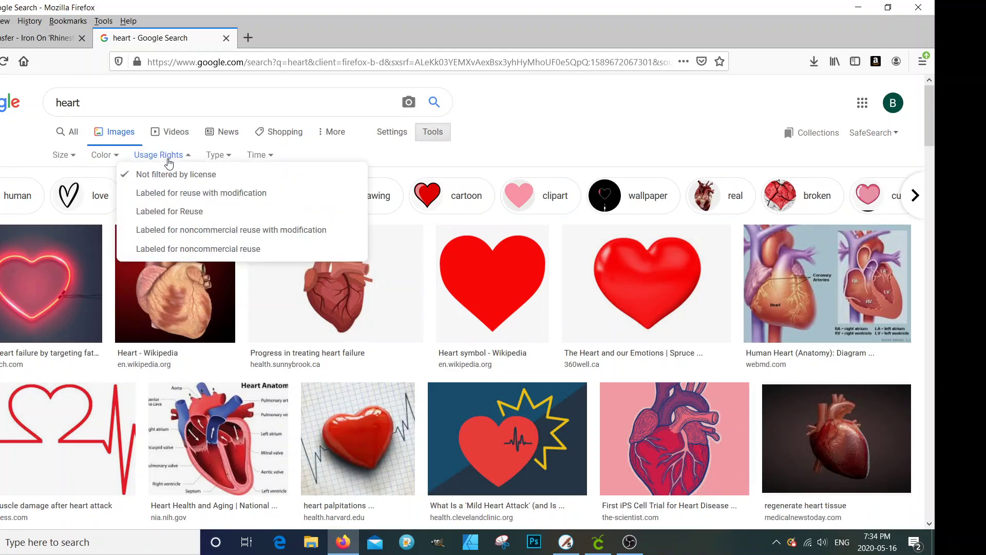
{"action": "left_click", "coordinate": [164, 214]}
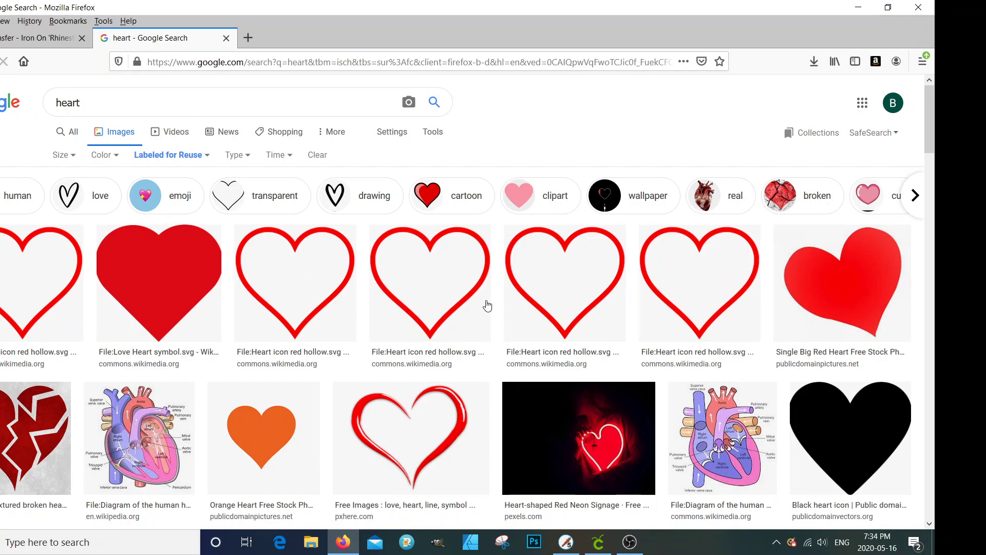
- Examine the reusable heart images for a simple, solid heart shape
{"action": "left_click_drag", "start_coordinate": [933, 133], "coordinate": [934, 155]}
{"action": "scroll", "coordinate": [550, 258], "scroll_direction": "down", "scroll_amount": 4}
{"action": "scroll", "coordinate": [549, 258], "scroll_direction": "up", "scroll_amount": 4}
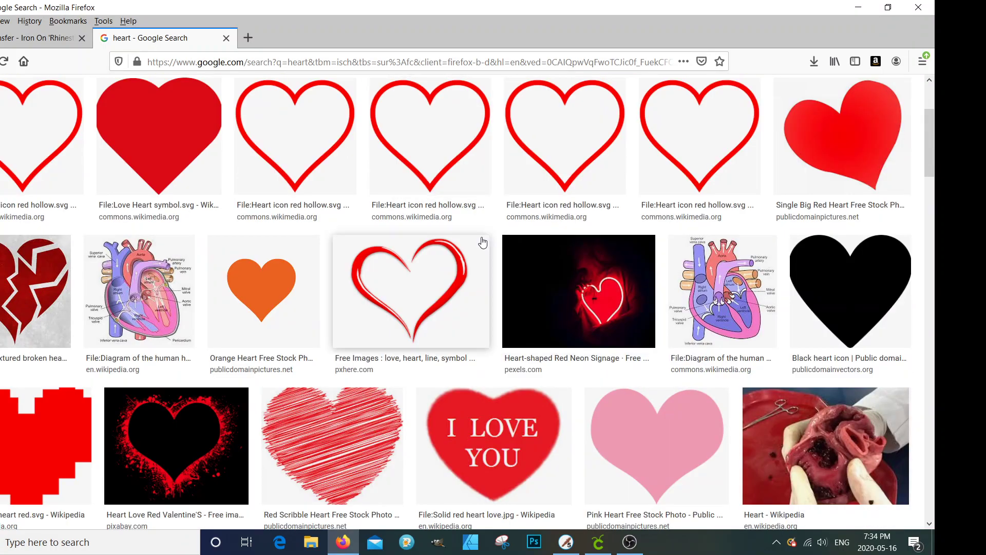
{"action": "scroll", "coordinate": [483, 242], "scroll_direction": "up", "scroll_amount": 3}
{"action": "scroll", "coordinate": [493, 242], "scroll_direction": "down", "scroll_amount": 10}
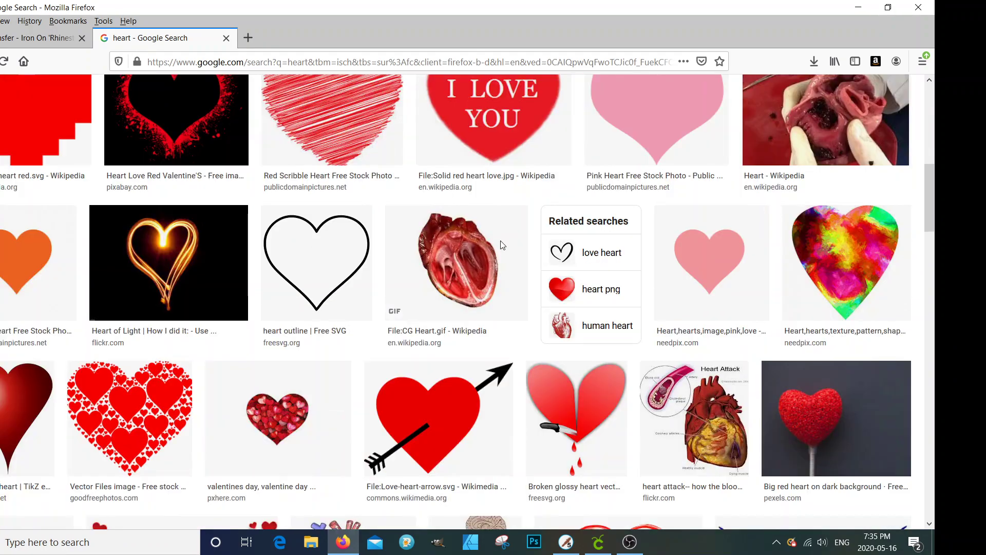
{"action": "scroll", "coordinate": [503, 245], "scroll_direction": "down", "scroll_amount": 10}
{"action": "scroll", "coordinate": [506, 246], "scroll_direction": "up", "scroll_amount": 12}
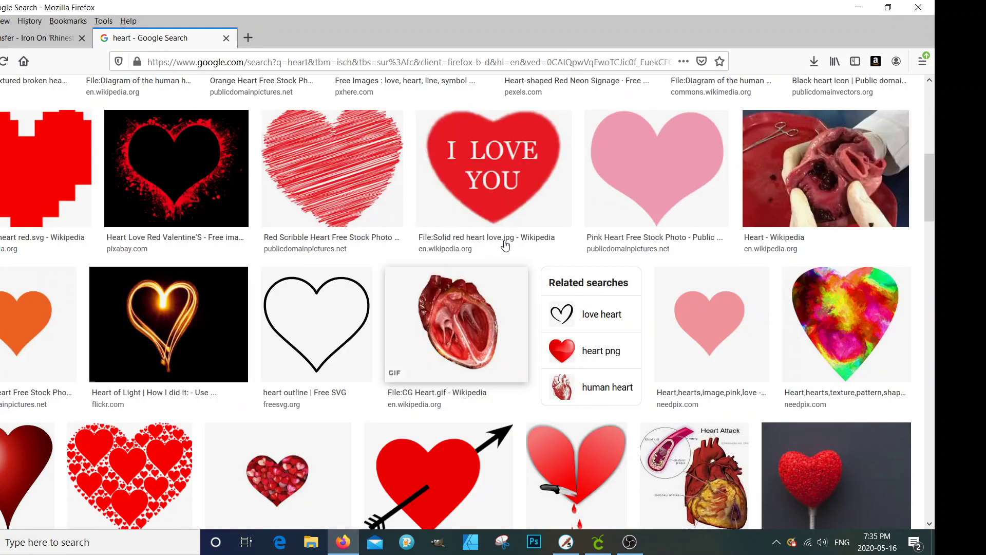
{"action": "scroll", "coordinate": [505, 246], "scroll_direction": "up", "scroll_amount": 4}
{"action": "scroll", "coordinate": [505, 245], "scroll_direction": "up", "scroll_amount": 3}
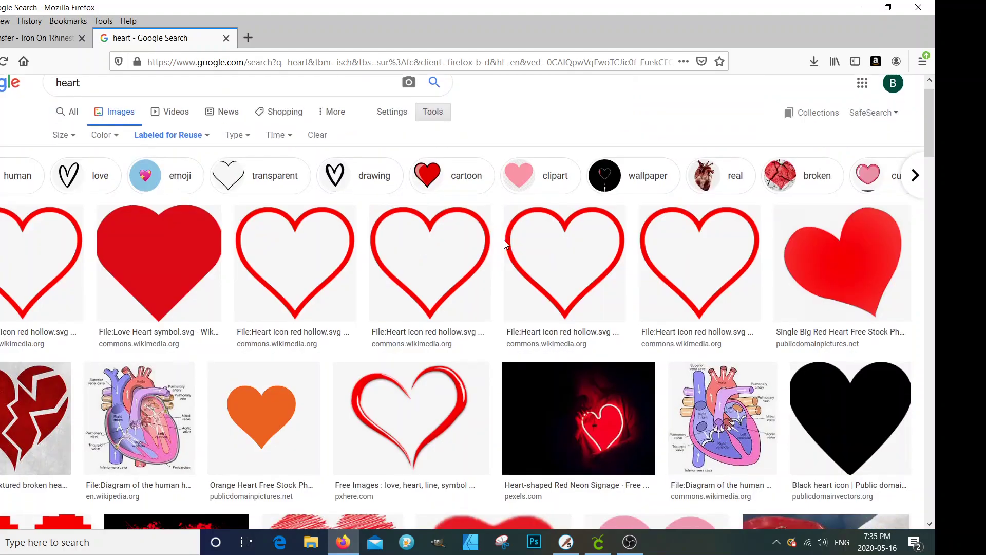
{"action": "left_click", "coordinate": [174, 222]}
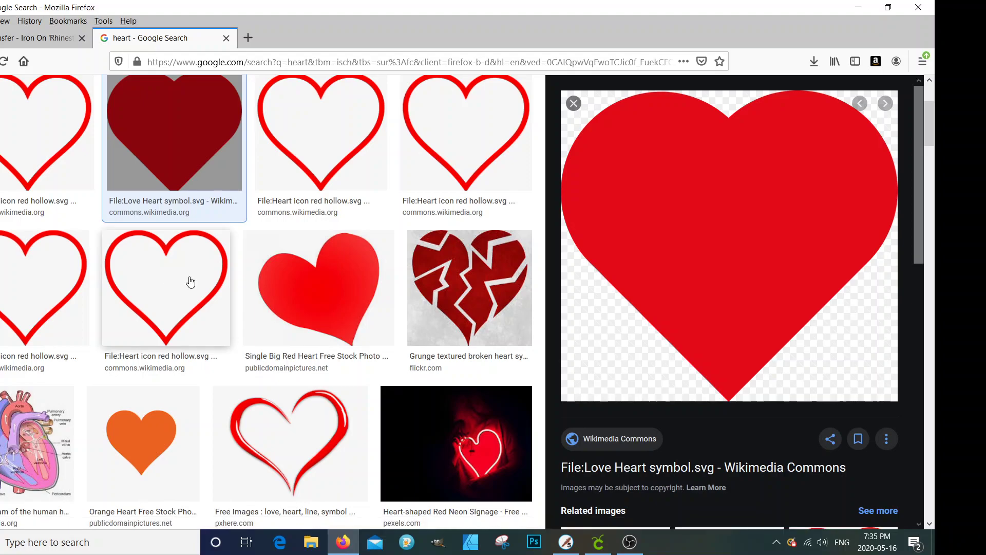
{"action": "left_click", "coordinate": [128, 443]}
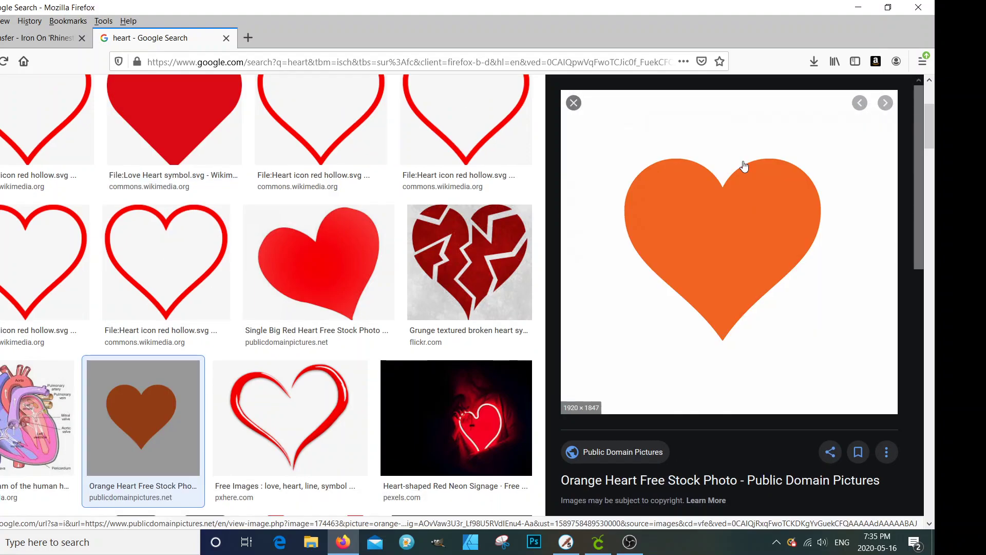
{"action": "right_click", "coordinate": [727, 209]}
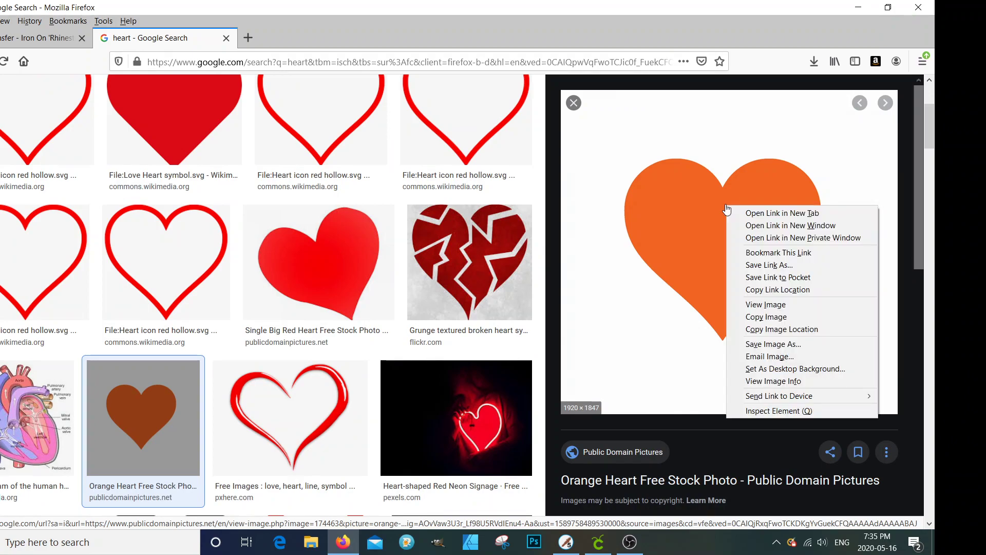
{"action": "left_click", "coordinate": [818, 348]}
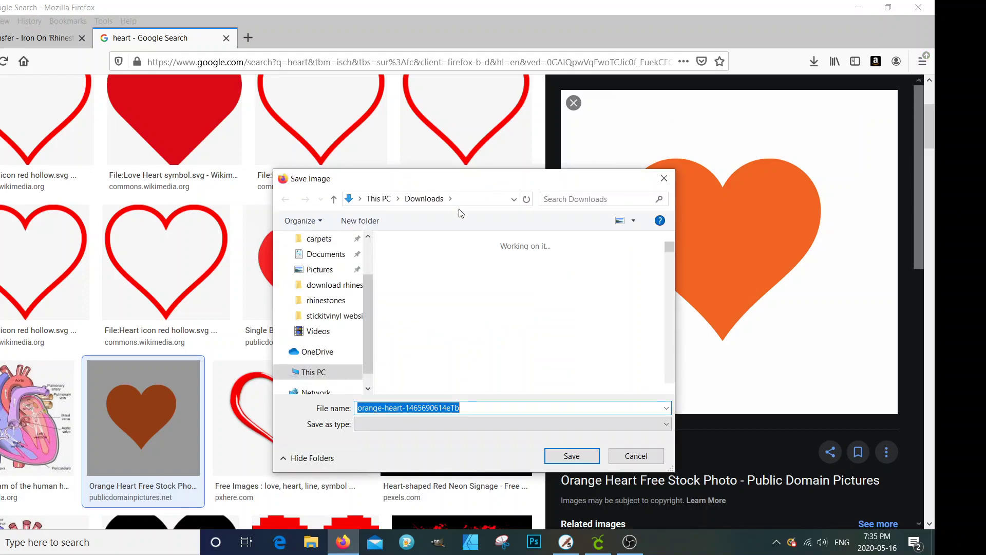
{"action": "left_click", "coordinate": [575, 458]}
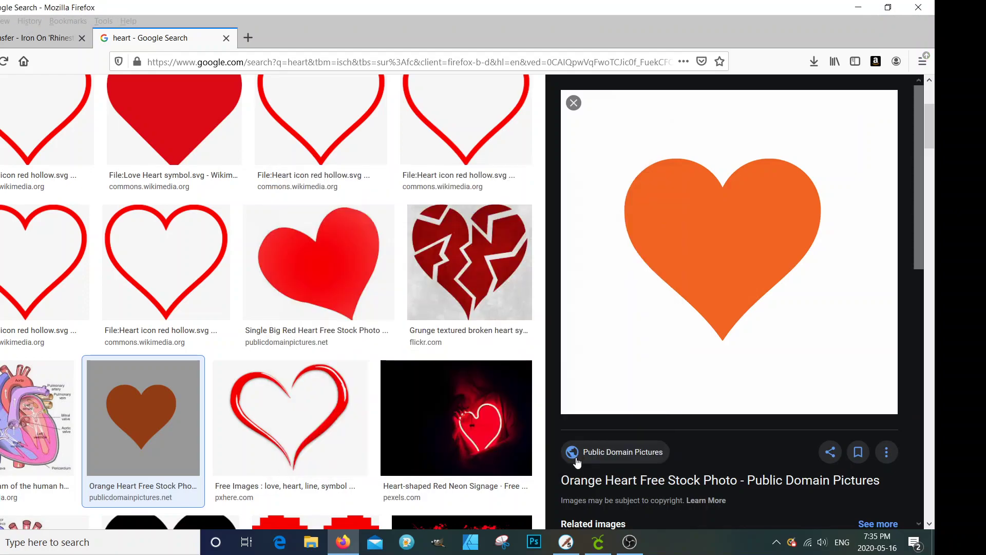
- Switch to Sure Cuts A Lot 5 Pro and start a new blank project
{"action": "left_click", "coordinate": [565, 542]}
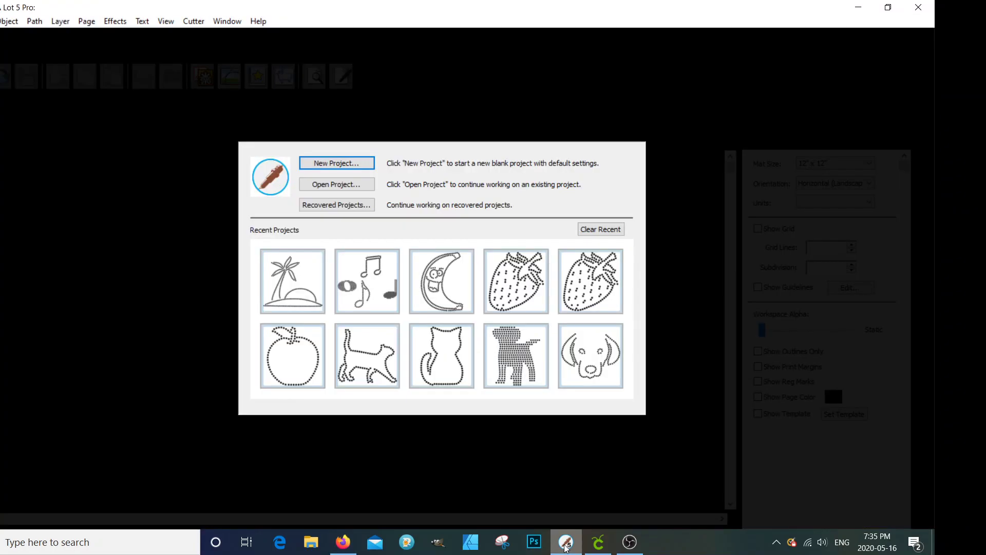
{"action": "left_click", "coordinate": [347, 164]}
{"action": "left_click", "coordinate": [518, 337]}
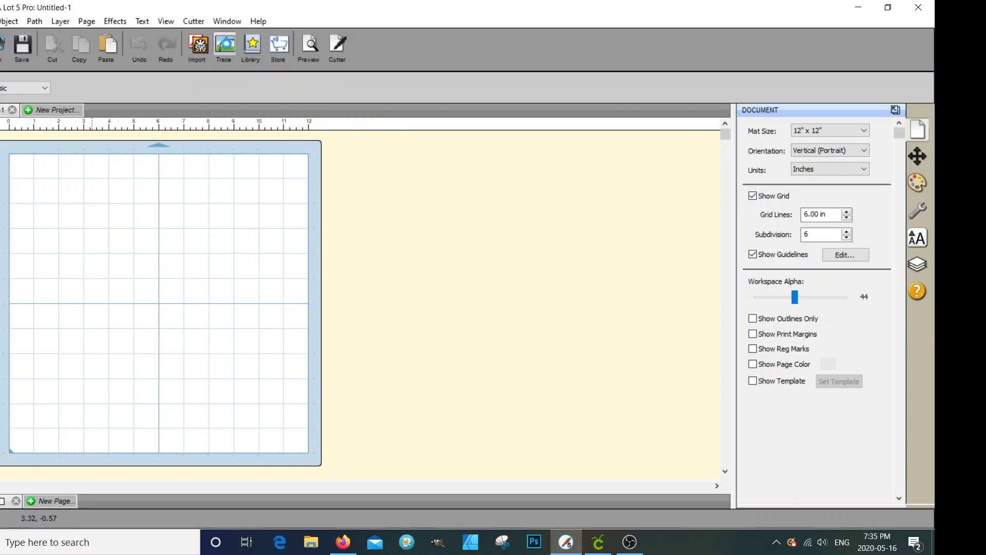
{"action": "left_click", "coordinate": [224, 45]}
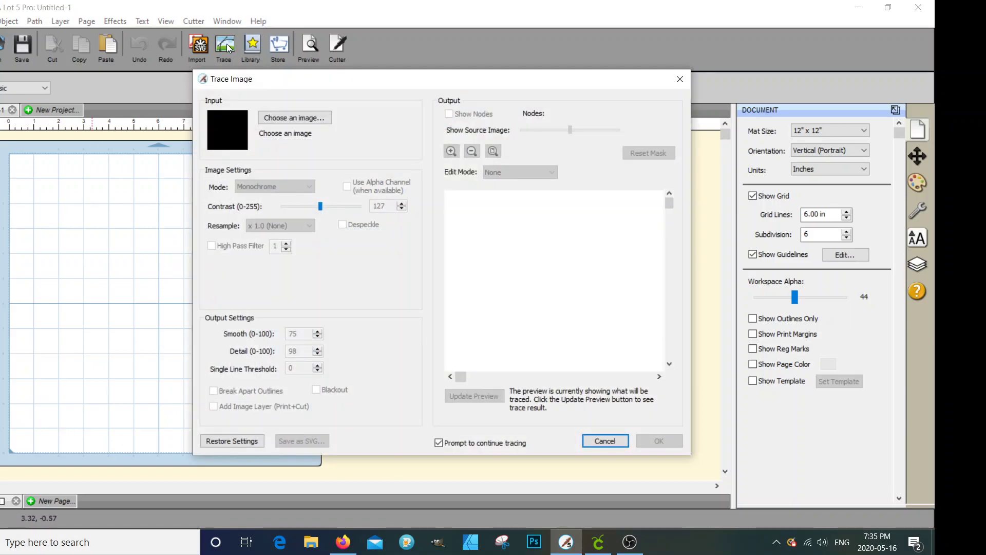
{"action": "left_click", "coordinate": [302, 118]}
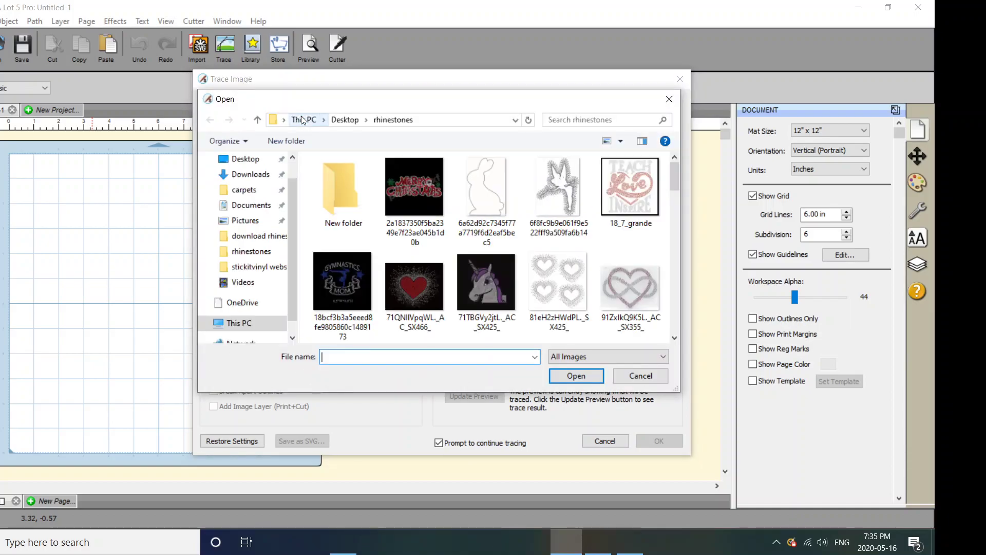
{"action": "scroll", "coordinate": [253, 221], "scroll_direction": "down", "scroll_amount": 3}
{"action": "left_click", "coordinate": [241, 179]}
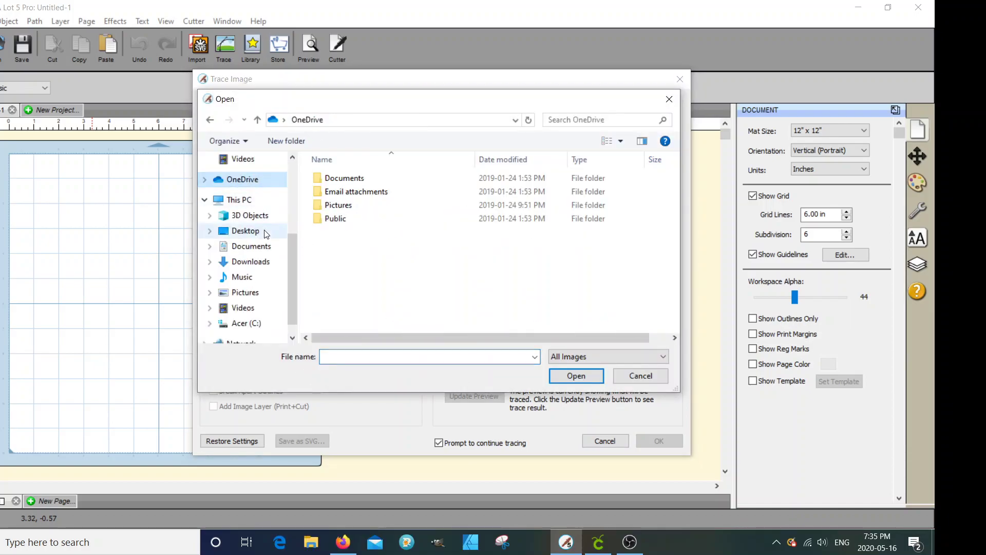
{"action": "left_click", "coordinate": [250, 263]}
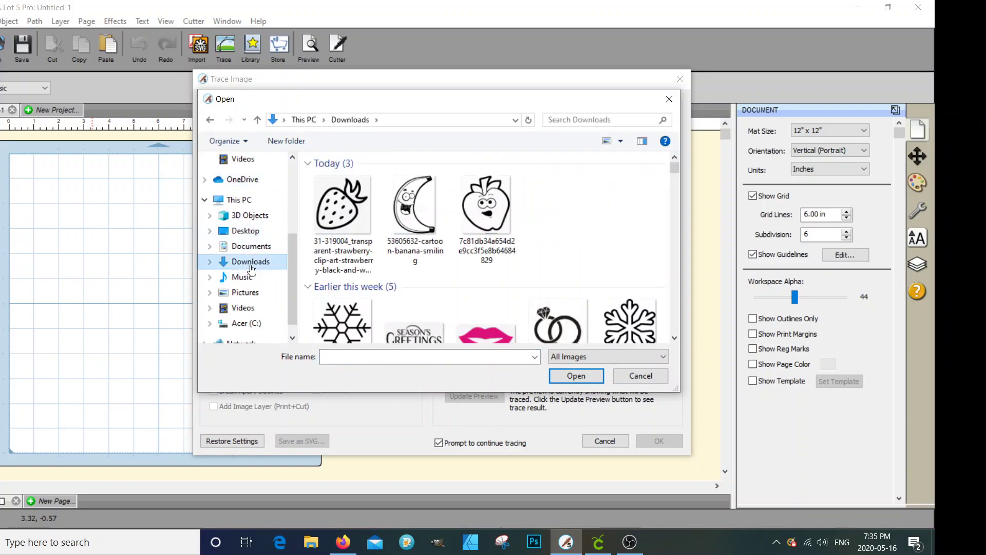
{"action": "left_click", "coordinate": [343, 211]}
{"action": "left_click", "coordinate": [583, 380]}
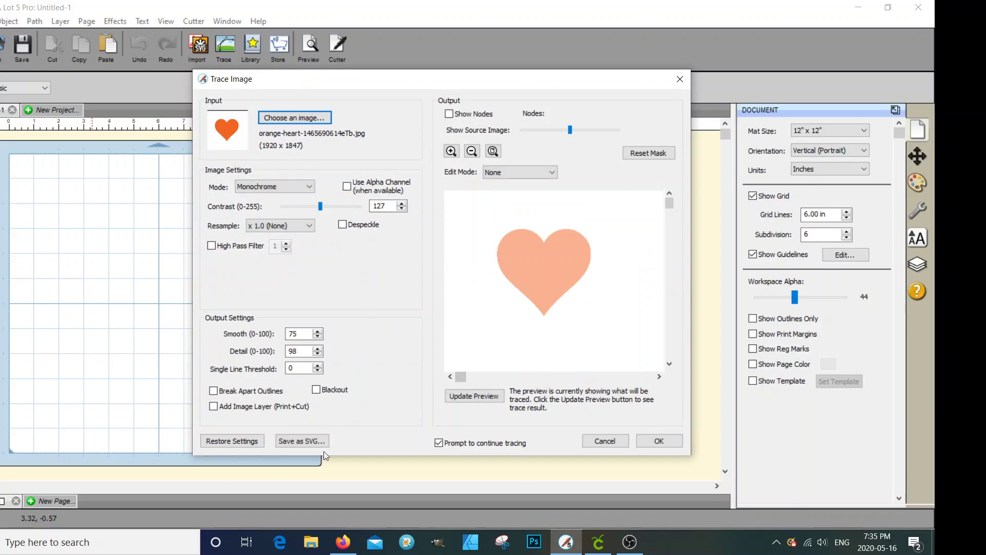
- Trace the heart with contrast 152, check the updated preview, and accept it without adding more layers
{"action": "left_click", "coordinate": [487, 396]}
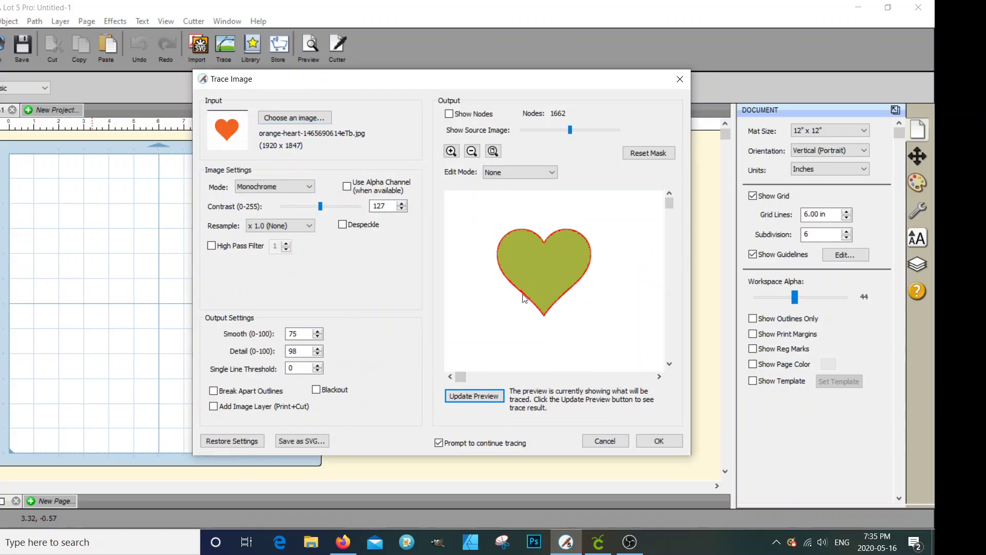
{"action": "left_click", "coordinate": [327, 206]}
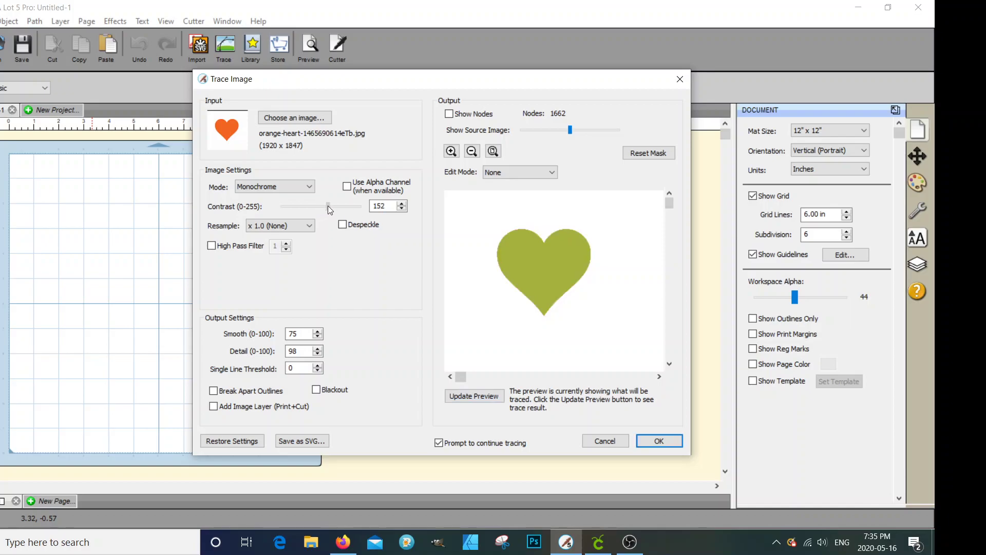
{"action": "left_click", "coordinate": [482, 401]}
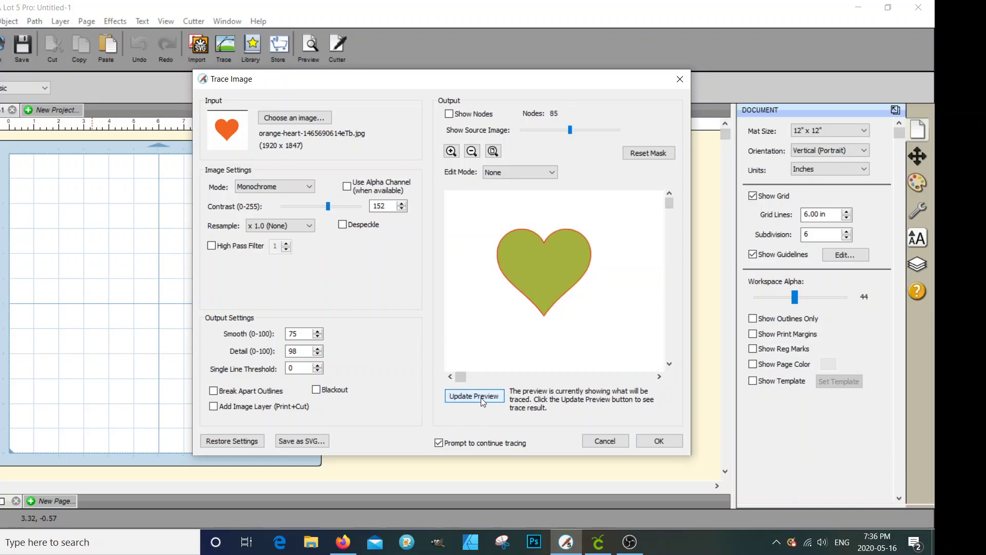
{"action": "left_click", "coordinate": [659, 441]}
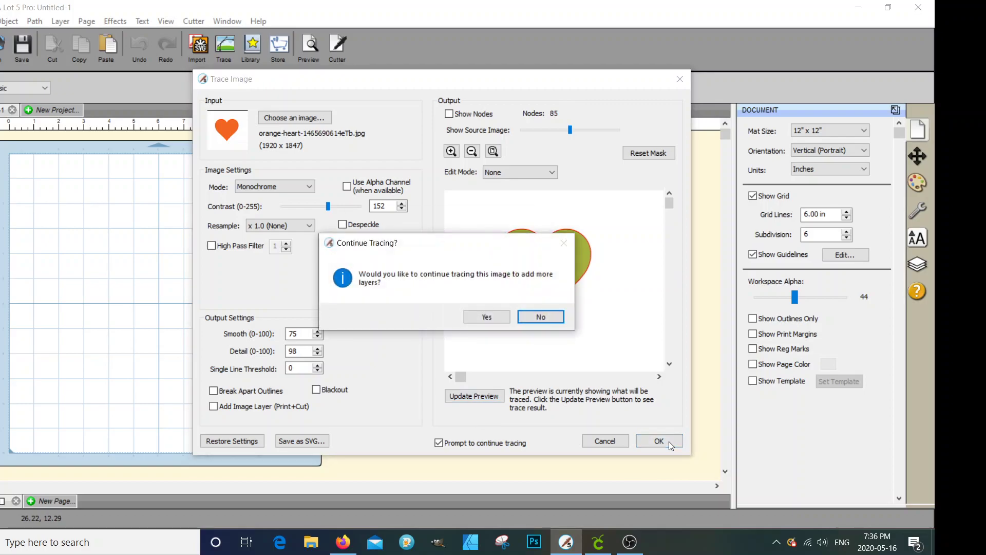
{"action": "left_click", "coordinate": [541, 317]}
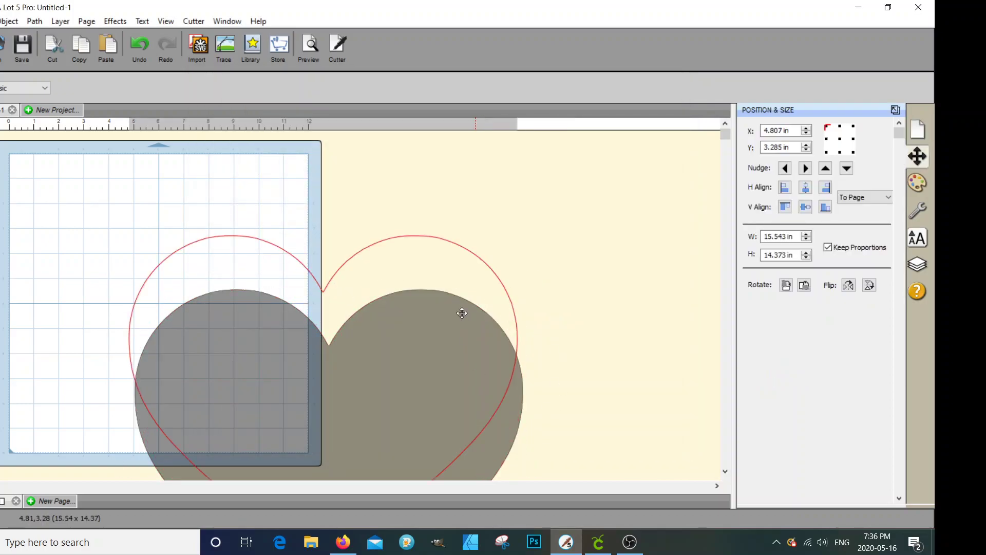
- Move the traced heart up over the mat and set its width to 5 in with proportions kept
{"action": "left_click_drag", "start_coordinate": [466, 325], "coordinate": [440, 222]}
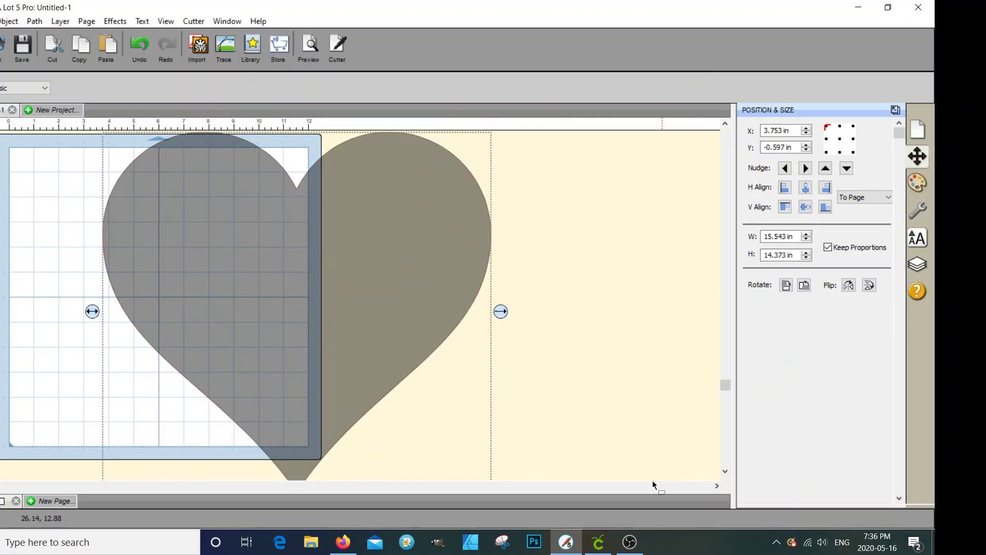
{"action": "left_click_drag", "start_coordinate": [727, 387], "coordinate": [725, 436]}
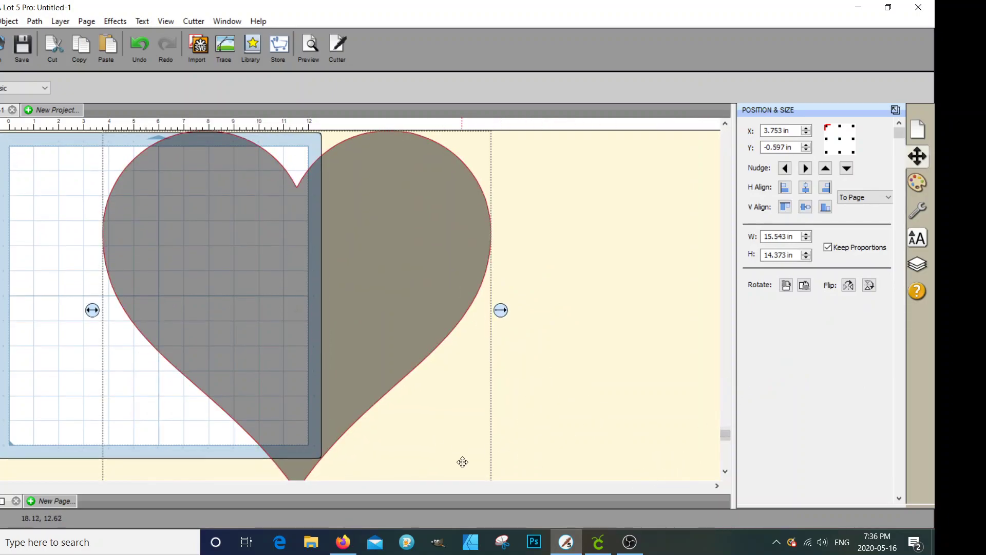
{"action": "left_click_drag", "start_coordinate": [765, 237], "coordinate": [833, 236]}
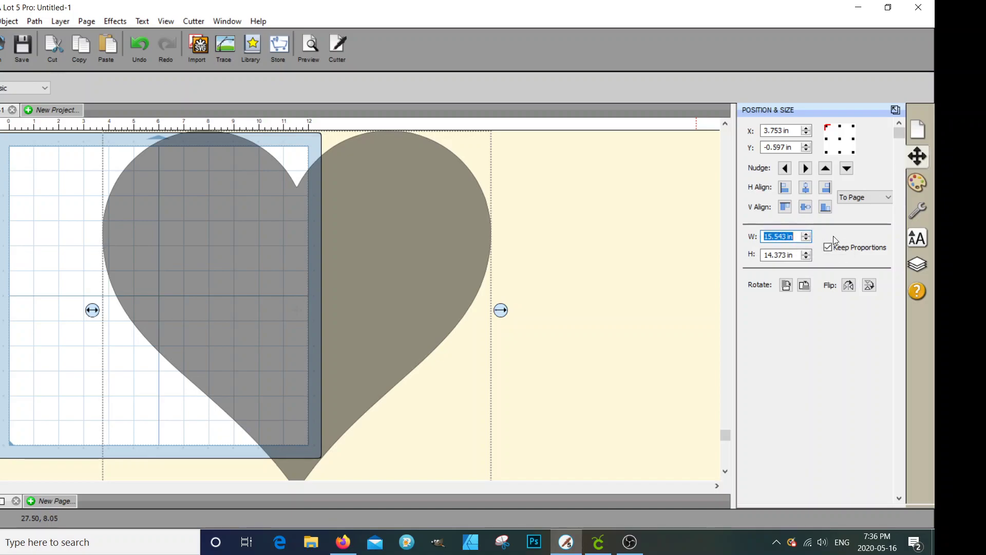
{"action": "type", "text": "5"}
{"action": "key", "text": "Tab"}
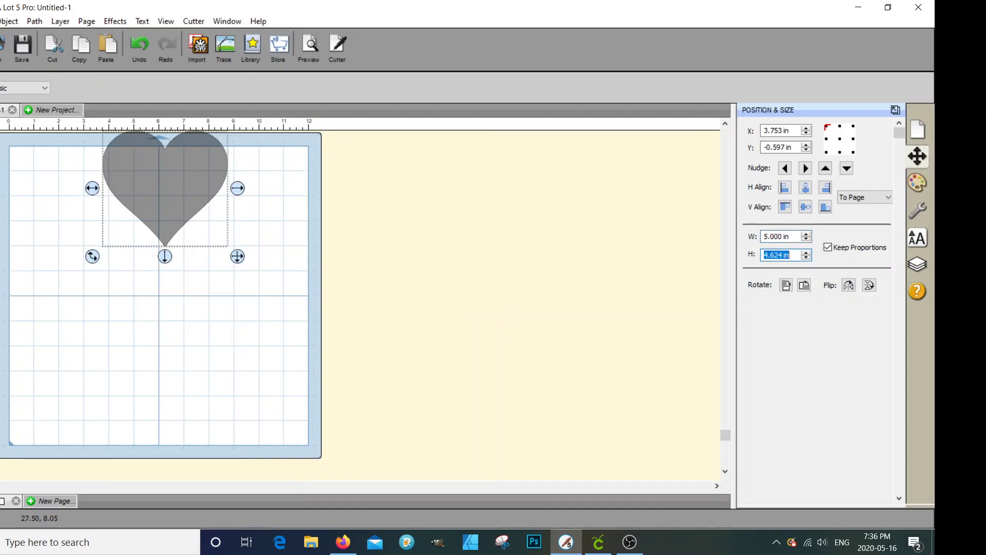
- Move the heart fully onto the mat, enlarge it to about 7.57 by 7.00 in, and centre it horizontally
{"action": "left_click_drag", "start_coordinate": [129, 195], "coordinate": [129, 257]}
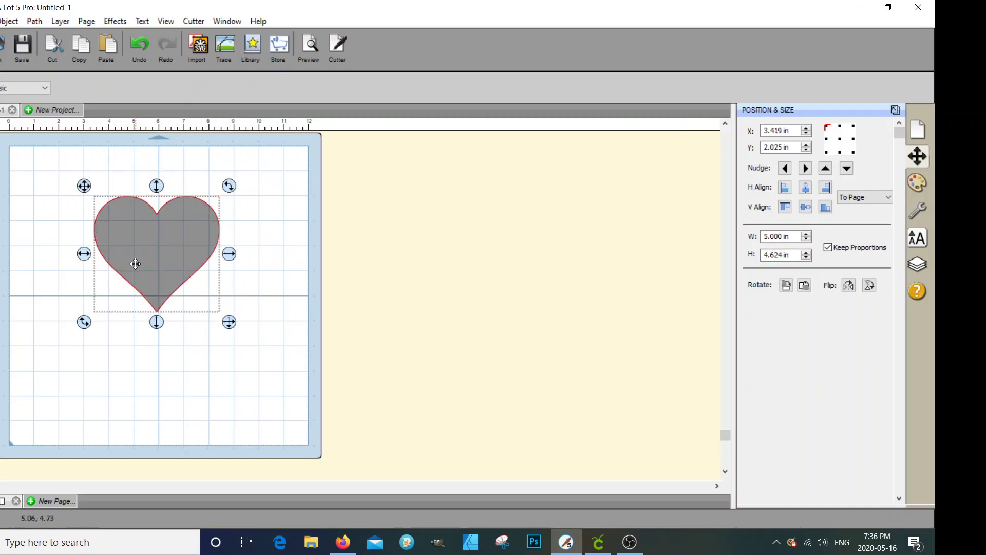
{"action": "left_click_drag", "start_coordinate": [231, 324], "coordinate": [189, 319]}
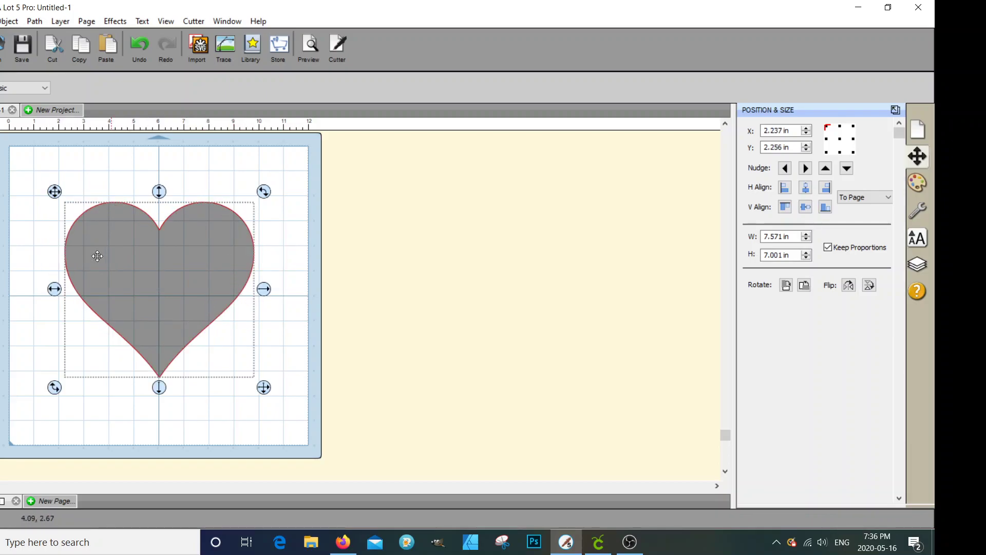
- Preview a Rhinestone effect on the heart using round SS 10 (PP 21) stones of 2.80 mm
{"action": "left_click", "coordinate": [114, 23]}
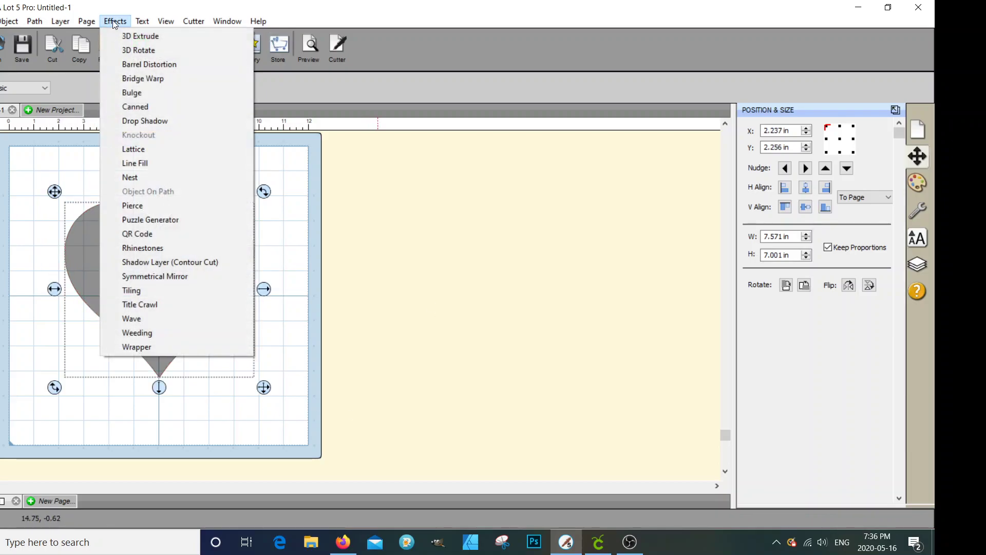
{"action": "left_click", "coordinate": [149, 250]}
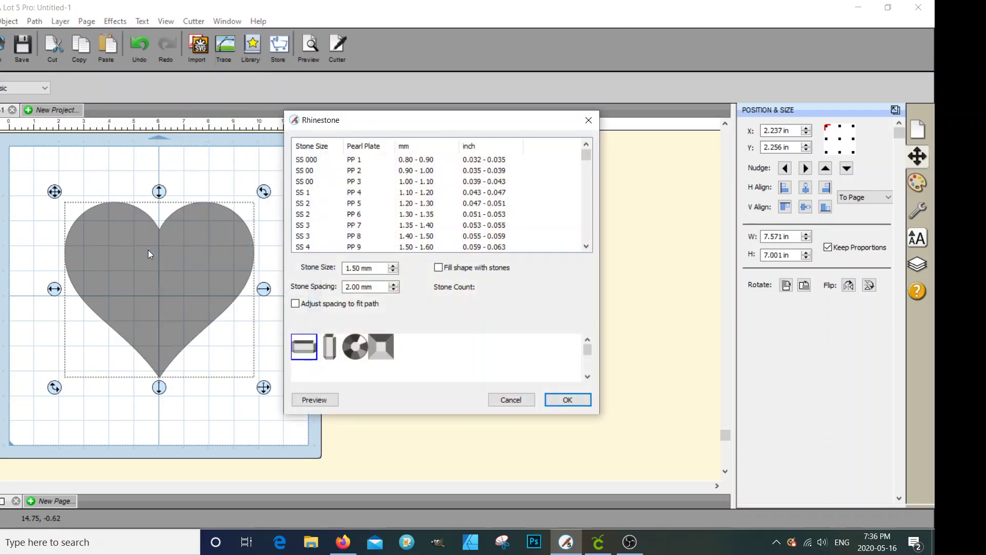
{"action": "left_click_drag", "start_coordinate": [589, 158], "coordinate": [583, 179]}
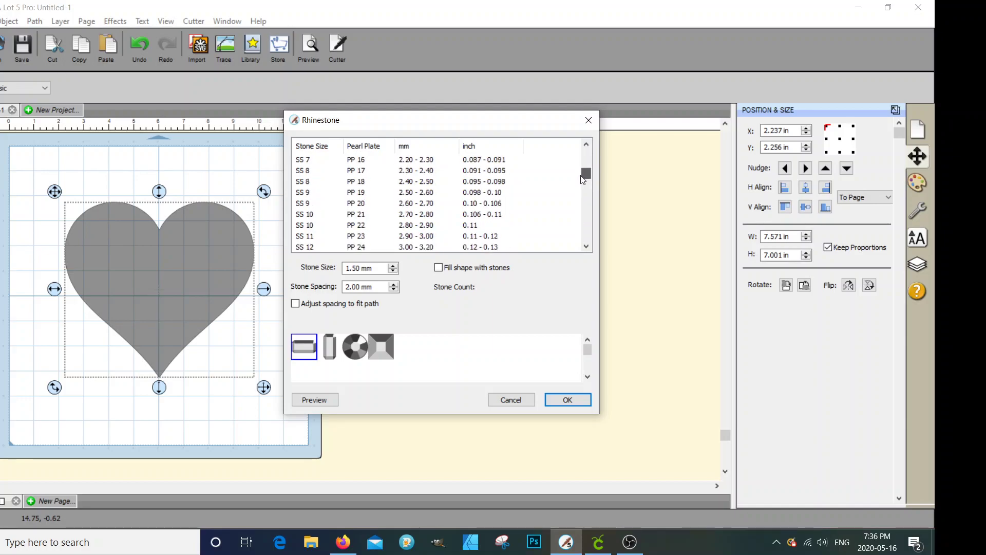
{"action": "left_click", "coordinate": [303, 215]}
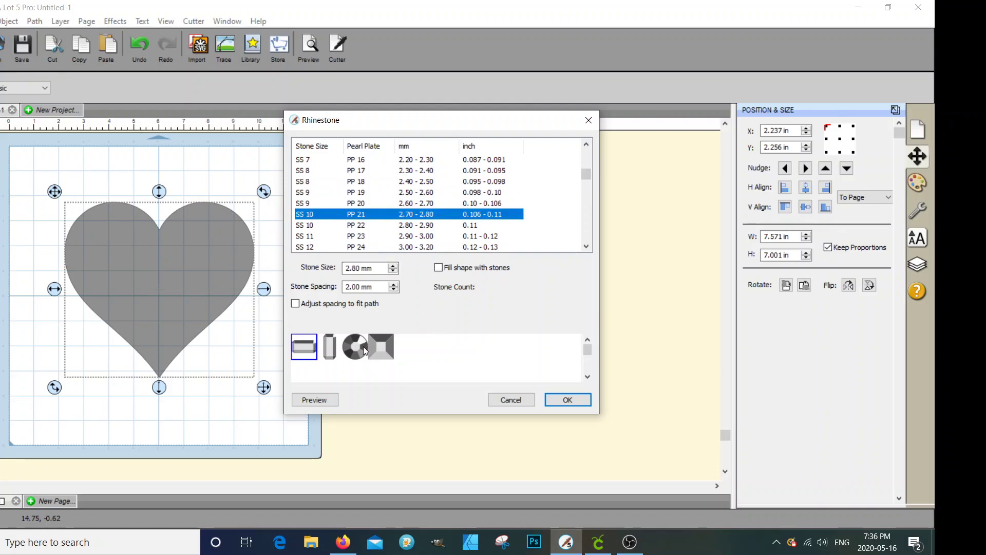
{"action": "left_click", "coordinate": [361, 347]}
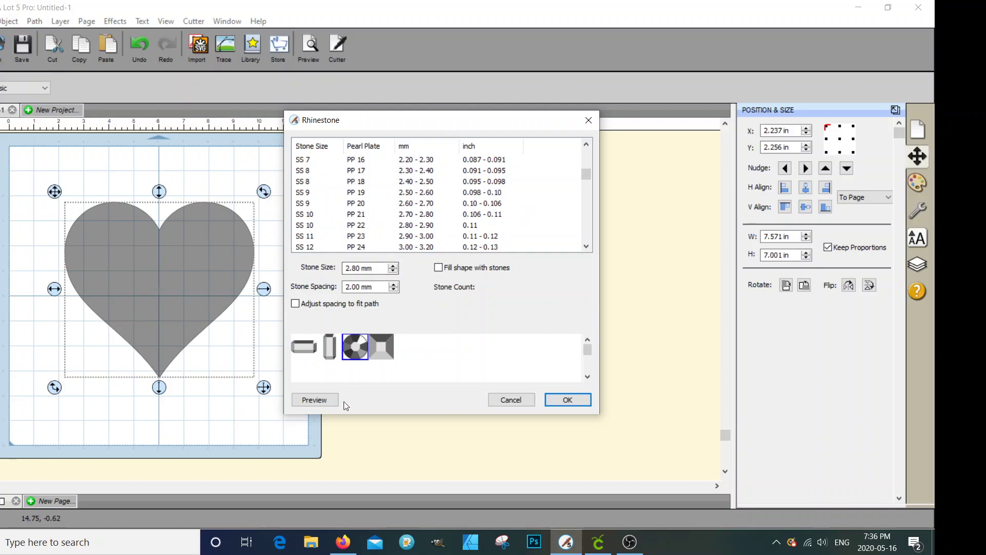
{"action": "left_click_drag", "start_coordinate": [468, 117], "coordinate": [563, 114]}
{"action": "left_click", "coordinate": [419, 401]}
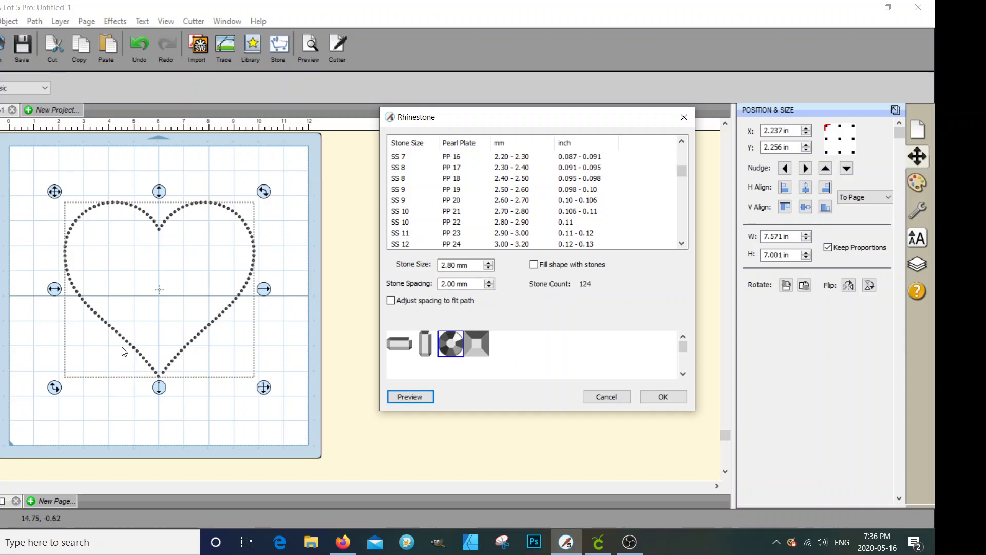
- Set the stone spacing to 1.50 mm, enable filling the shape with stones, and preview the filled heart
{"action": "left_click", "coordinate": [490, 286]}
{"action": "left_click", "coordinate": [491, 287]}
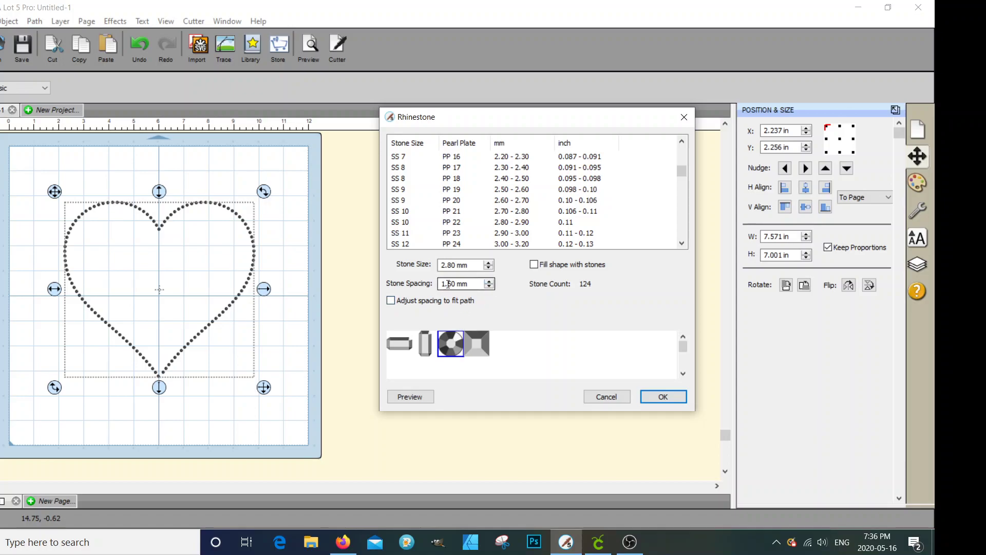
{"action": "left_click", "coordinate": [420, 398]}
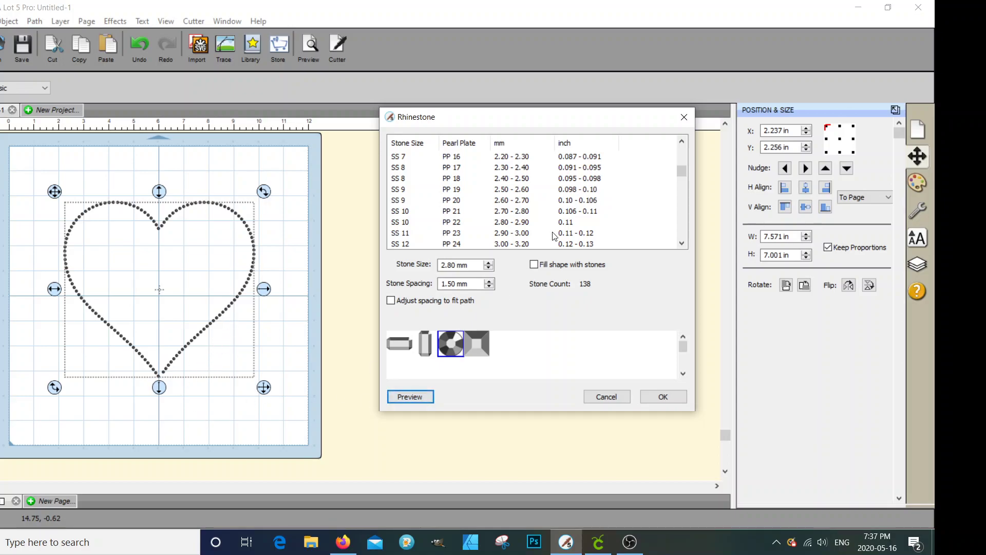
{"action": "left_click", "coordinate": [534, 265]}
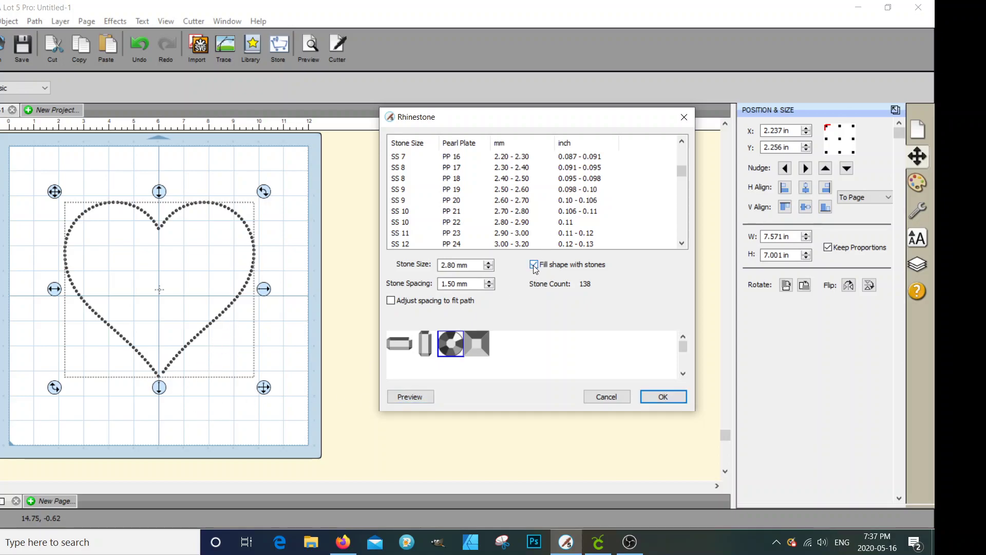
{"action": "left_click", "coordinate": [414, 397]}
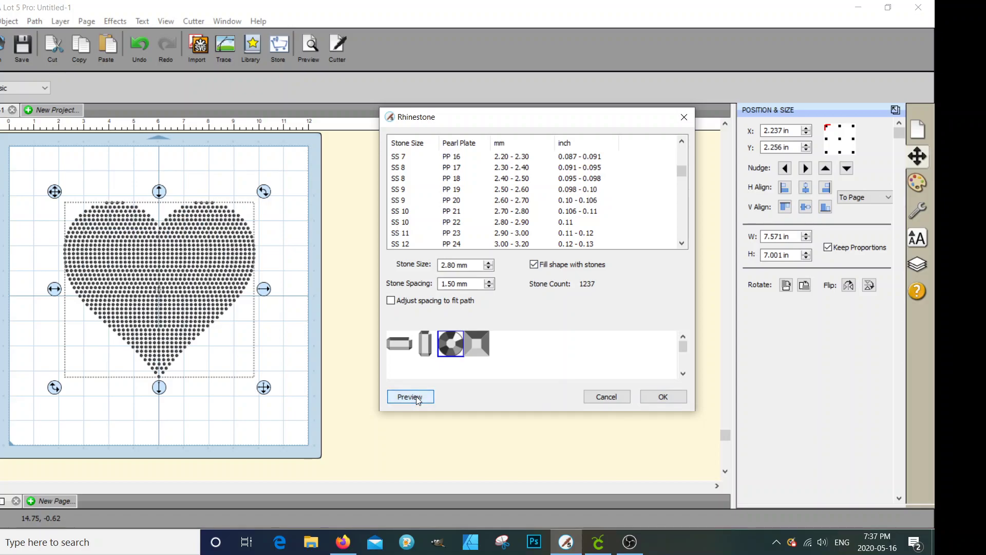
- Try a tighter stone spacing in the preview, and return the spacing to 1.50 mm
{"action": "left_click", "coordinate": [488, 286]}
{"action": "left_click", "coordinate": [488, 287]}
{"action": "left_click", "coordinate": [488, 287]}
{"action": "left_click", "coordinate": [413, 396]}
{"action": "left_click", "coordinate": [489, 281]}
{"action": "left_click", "coordinate": [490, 281]}
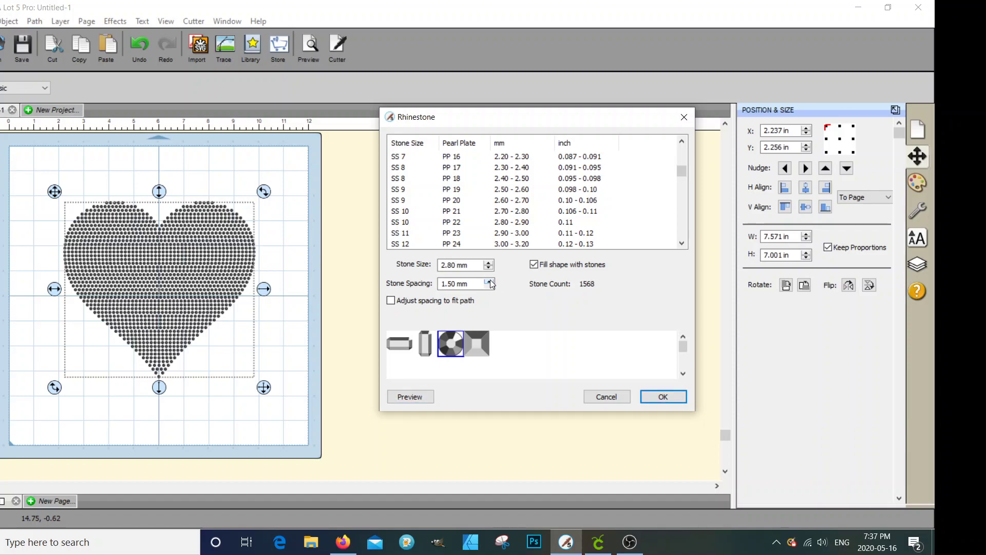
{"action": "left_click", "coordinate": [428, 402]}
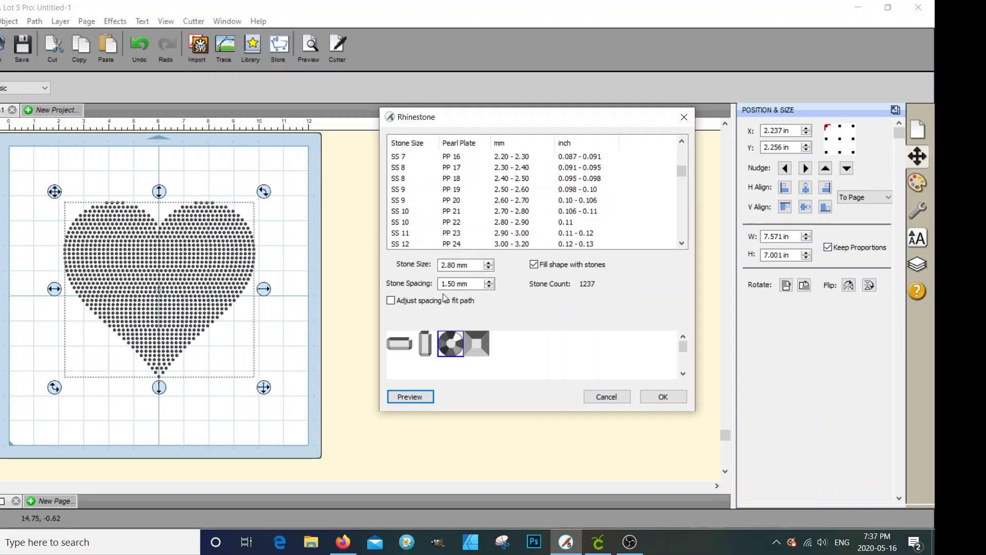
- Apply the Rhinestone effect and break the whole filled heart apart into individual stones
{"action": "left_click", "coordinate": [663, 397]}
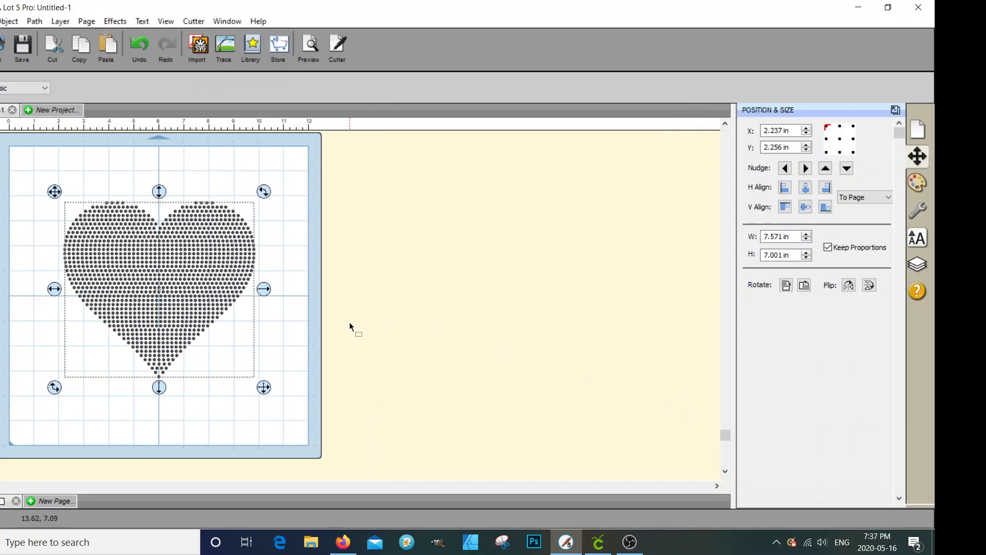
{"action": "left_click", "coordinate": [227, 419]}
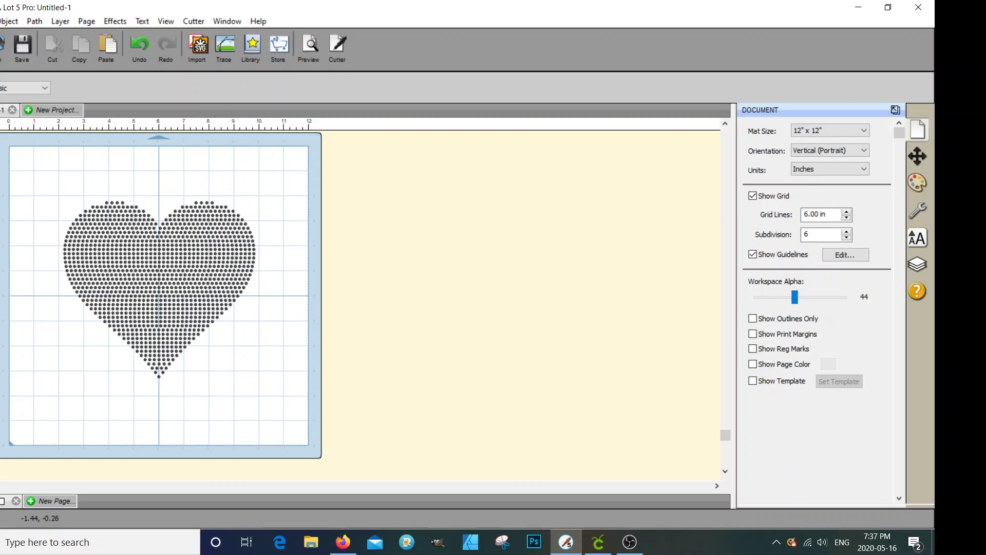
{"action": "left_click_drag", "start_coordinate": [70, 202], "coordinate": [247, 375]}
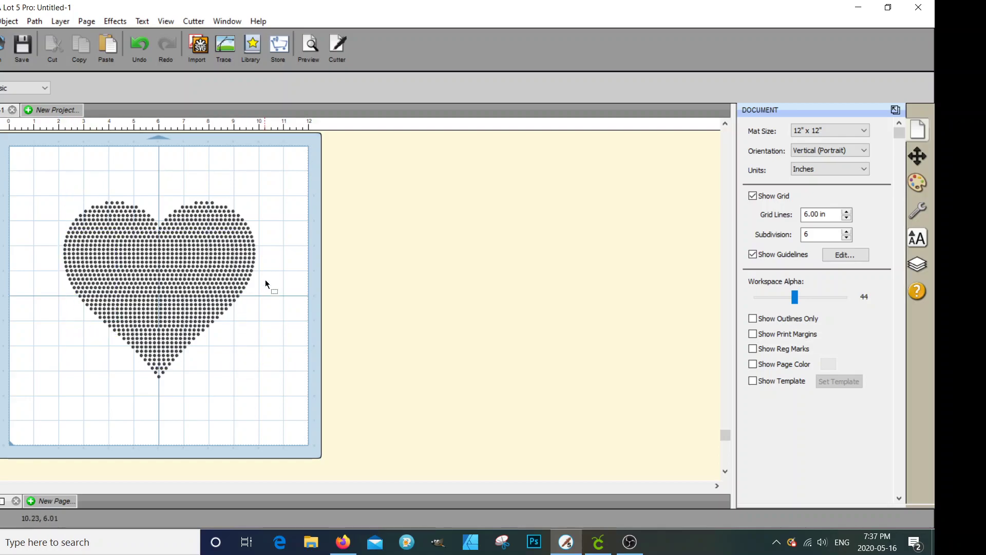
{"action": "left_click_drag", "start_coordinate": [262, 187], "coordinate": [54, 389]}
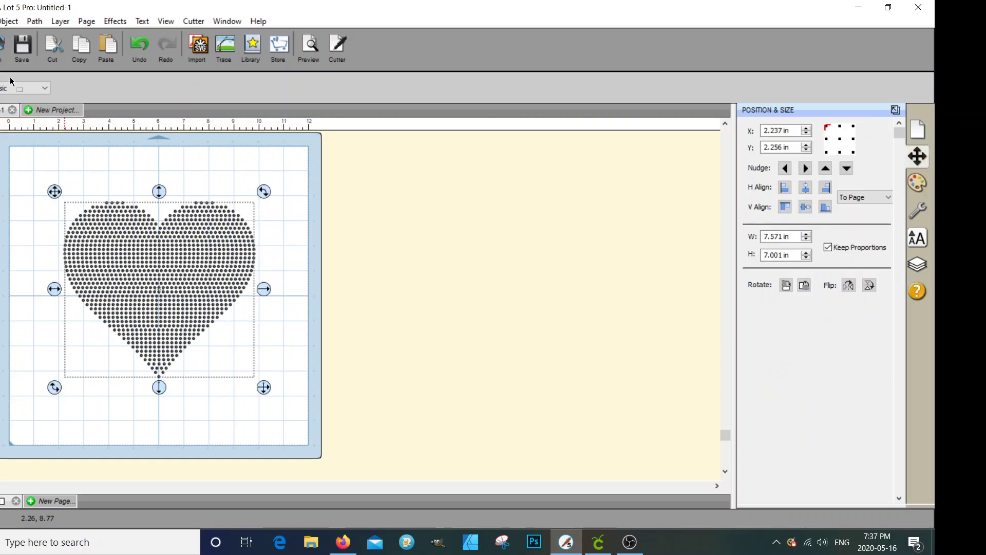
{"action": "left_click", "coordinate": [4, 22]}
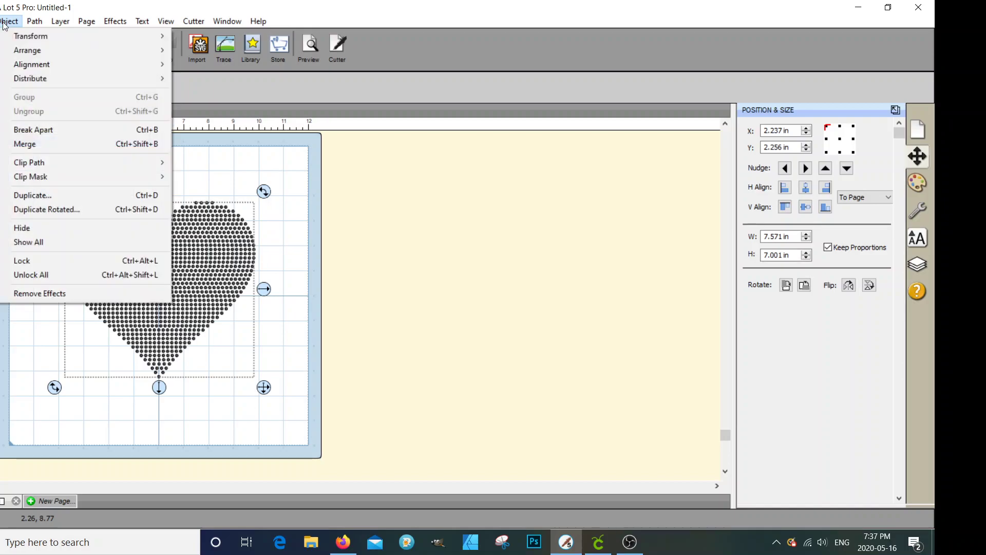
{"action": "left_click", "coordinate": [54, 135]}
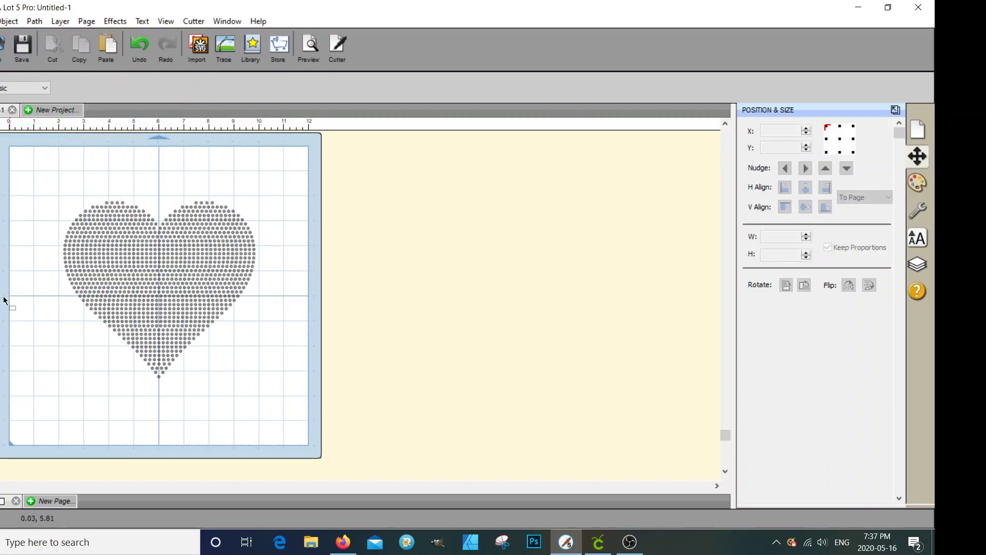
- Duplicate the last stone in the right lobe's top row into 8 columns and 1 row, with 0.200 in horizontal spacing
{"action": "left_click", "coordinate": [22, 392]}
{"action": "left_click_drag", "start_coordinate": [59, 170], "coordinate": [273, 432]}
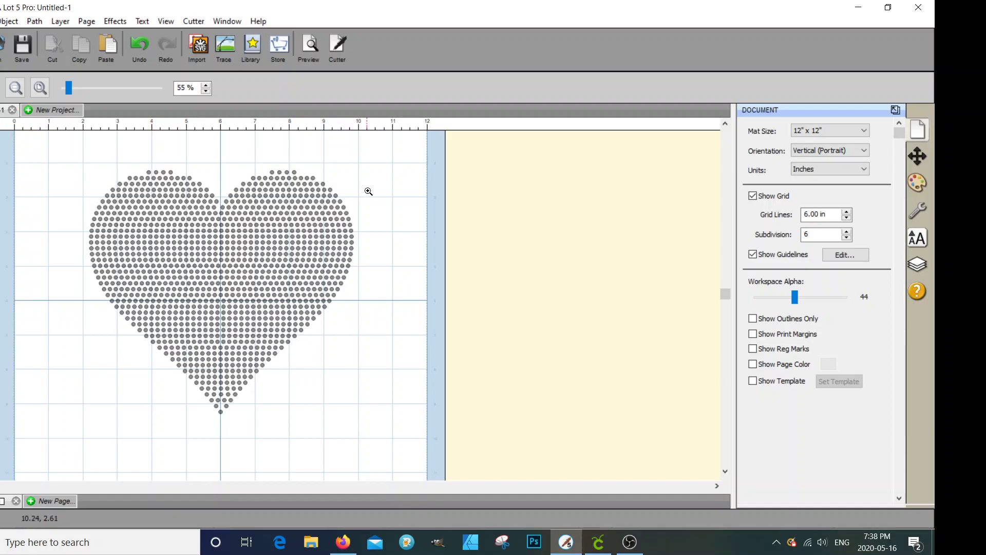
{"action": "left_click", "coordinate": [315, 178]}
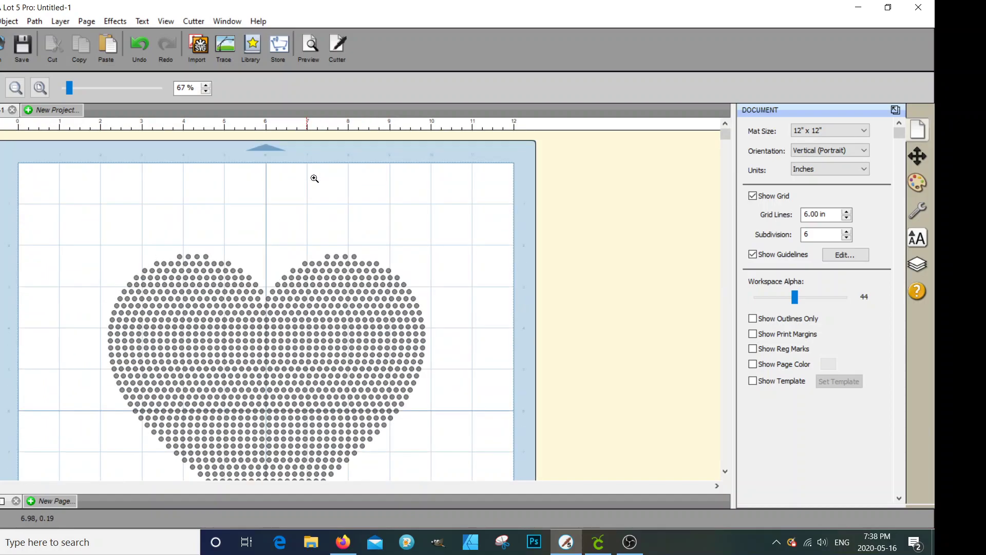
{"action": "scroll", "coordinate": [506, 237], "scroll_direction": "down", "scroll_amount": 1}
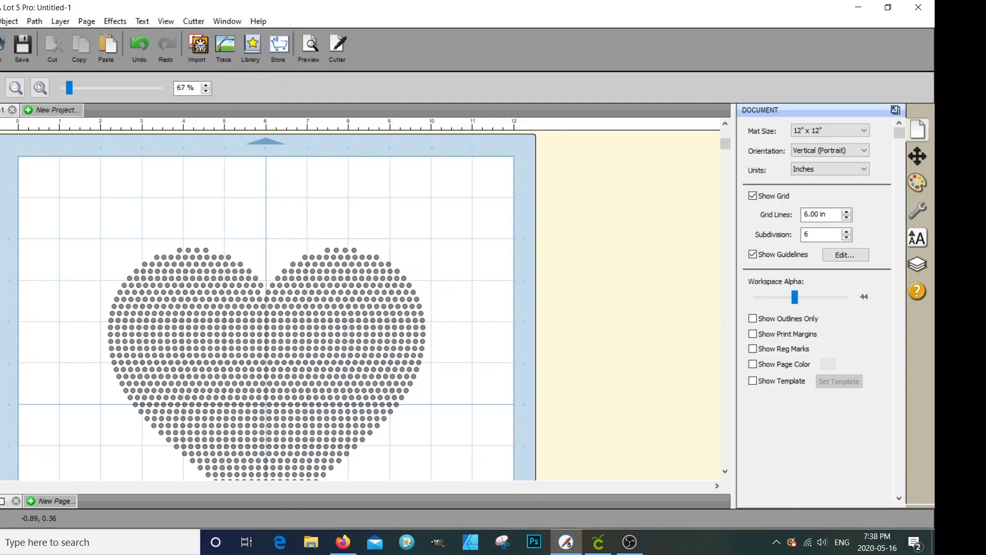
{"action": "key", "text": "Escape"}
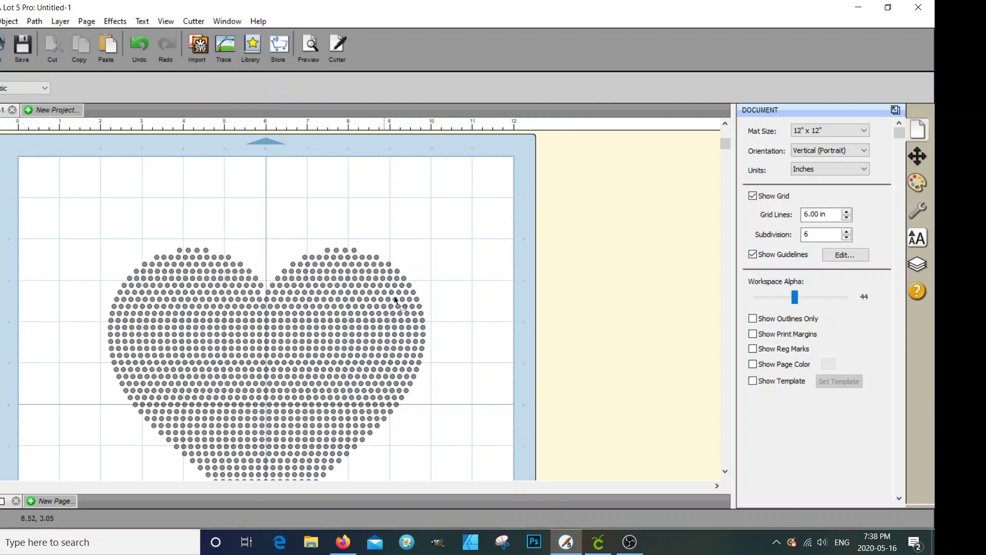
{"action": "left_click", "coordinate": [355, 247]}
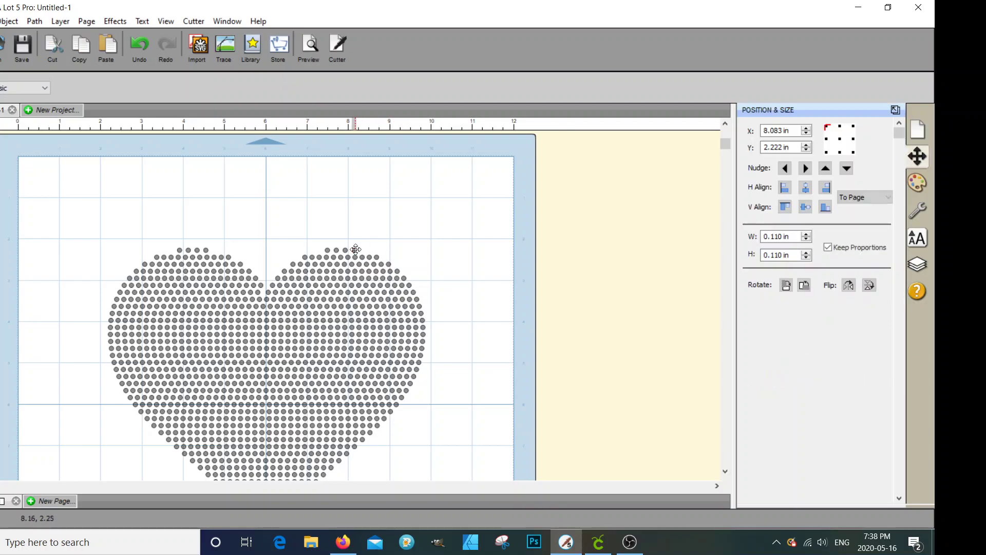
{"action": "left_click", "coordinate": [9, 21]}
{"action": "left_click", "coordinate": [77, 193]}
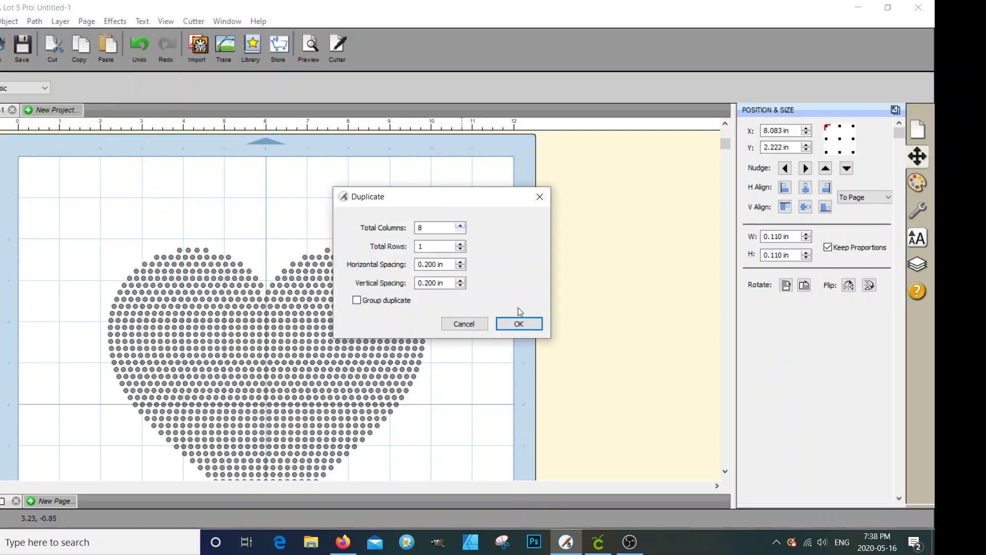
{"action": "left_click", "coordinate": [516, 329]}
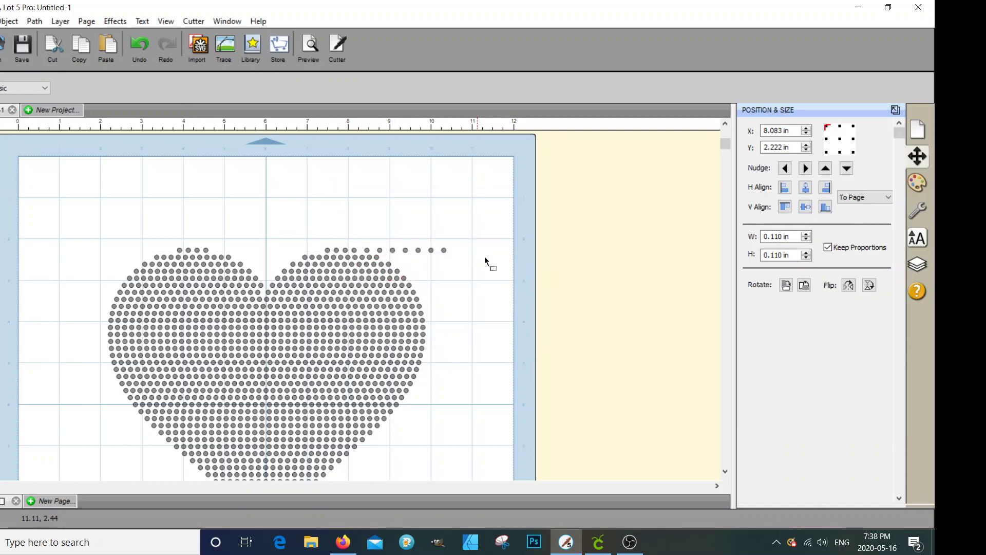
- Move two duplicate stones to the ends of the right lobe's top row, placing the right-end stone at X 8.268 in
{"action": "left_click_drag", "start_coordinate": [445, 250], "coordinate": [318, 250]}
{"action": "left_click", "coordinate": [450, 331]}
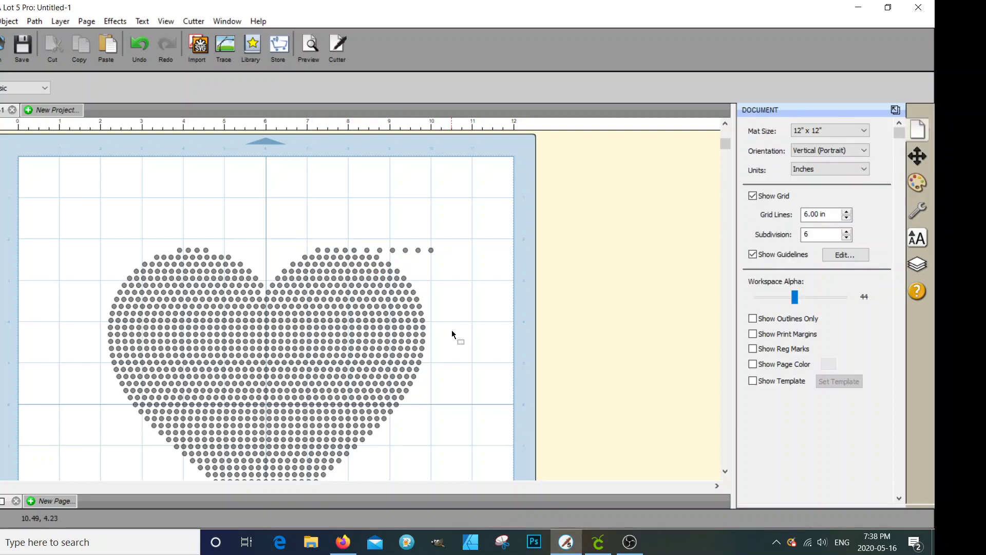
{"action": "left_click", "coordinate": [367, 250]}
{"action": "left_click_drag", "start_coordinate": [368, 250], "coordinate": [403, 268]}
{"action": "left_click", "coordinate": [805, 168]}
{"action": "left_click", "coordinate": [805, 168]}
{"action": "left_click", "coordinate": [805, 168]}
{"action": "left_click", "coordinate": [806, 169]}
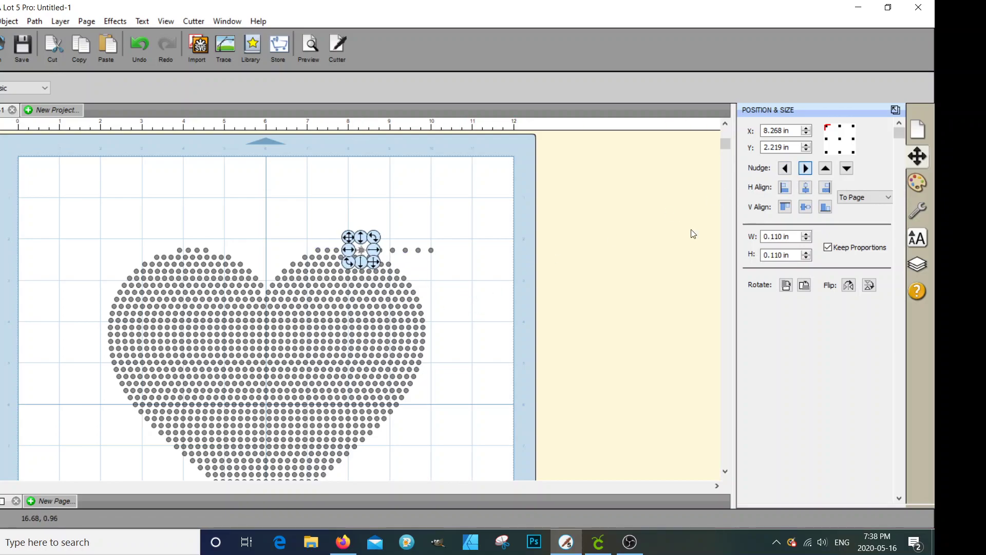
{"action": "left_click", "coordinate": [504, 354]}
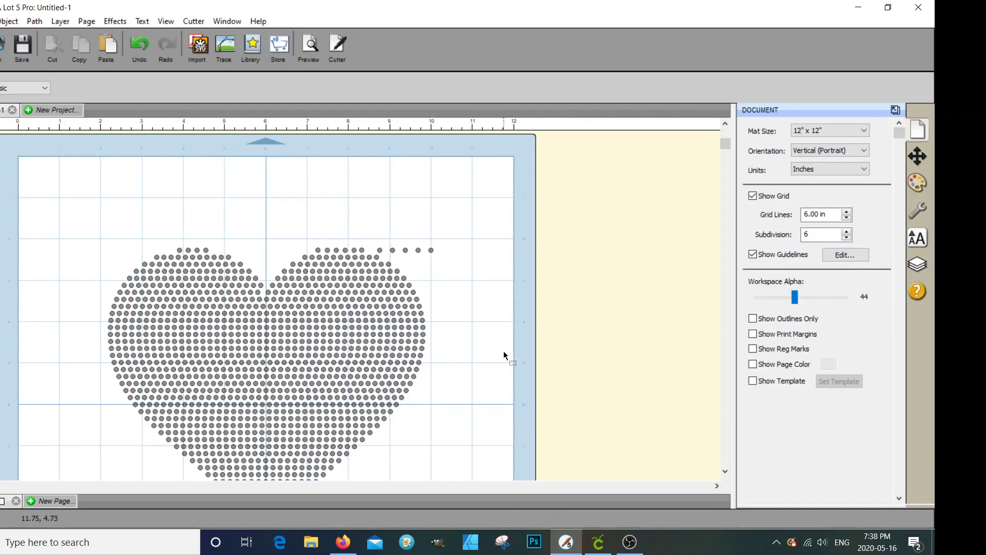
- Try adding another stone at the right end of the right lobe's top row, nudging it to X 8.437 in
{"action": "left_click_drag", "start_coordinate": [363, 250], "coordinate": [373, 250]}
{"action": "left_click", "coordinate": [465, 319]}
{"action": "left_click", "coordinate": [922, 158]}
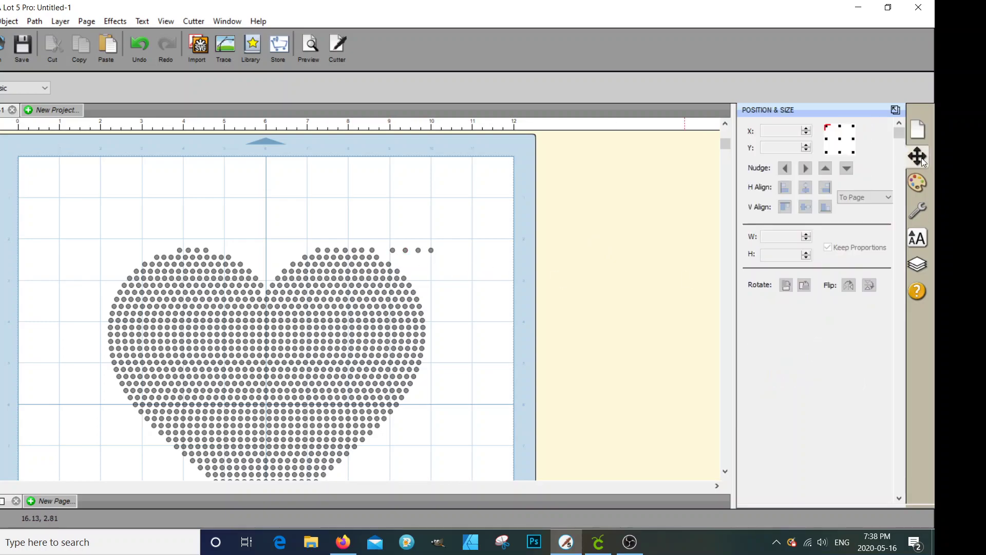
{"action": "left_click", "coordinate": [372, 250]}
{"action": "left_click", "coordinate": [787, 168]}
{"action": "left_click", "coordinate": [787, 168]}
{"action": "left_click", "coordinate": [788, 169]}
{"action": "left_click", "coordinate": [787, 168]}
{"action": "left_click", "coordinate": [787, 168]}
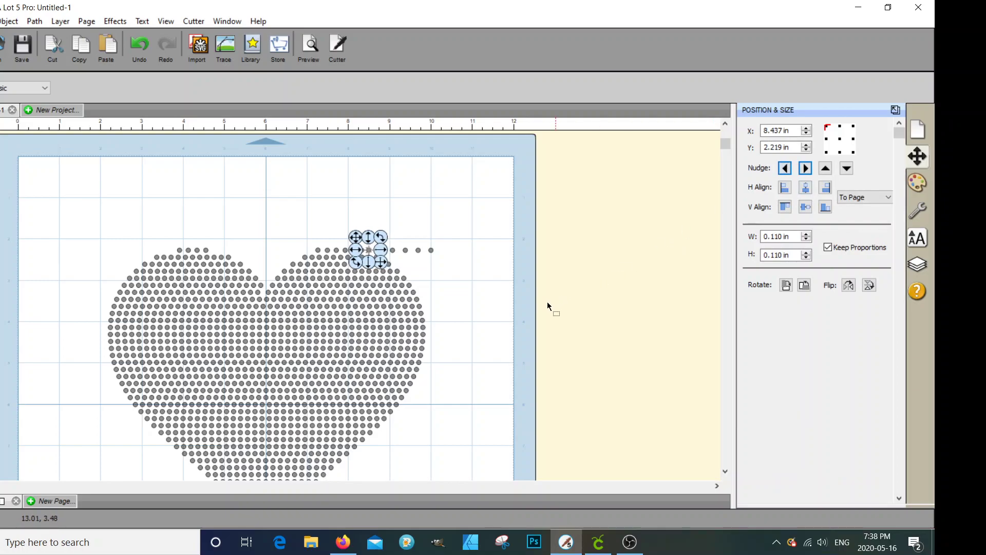
{"action": "left_click", "coordinate": [470, 322]}
- Nudge the newly added right-end stone to the right, and move it off the heart to about X 9.854 in, Y 1.426 in
{"action": "left_click", "coordinate": [369, 251]}
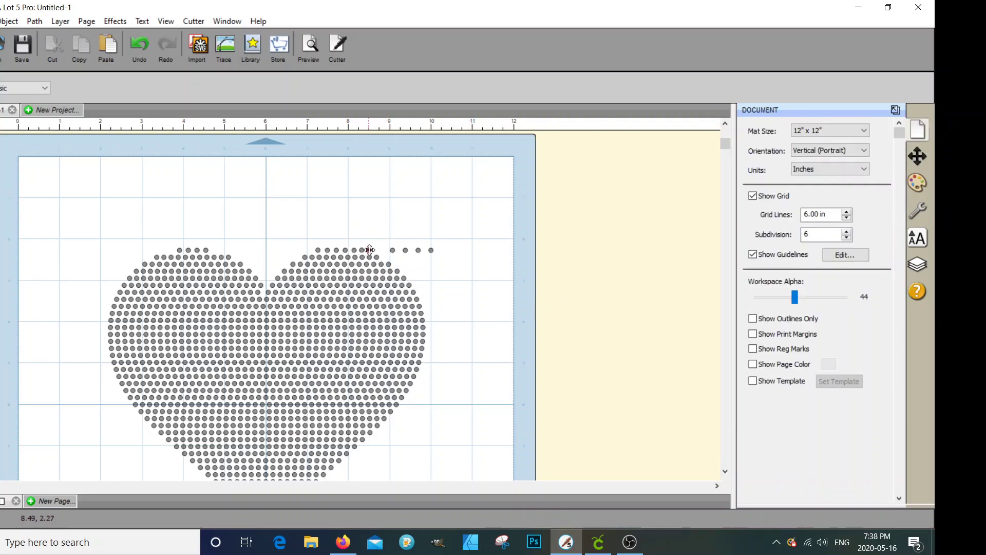
{"action": "left_click", "coordinate": [805, 169]}
{"action": "left_click", "coordinate": [519, 333]}
{"action": "left_click_drag", "start_coordinate": [370, 251], "coordinate": [428, 217]}
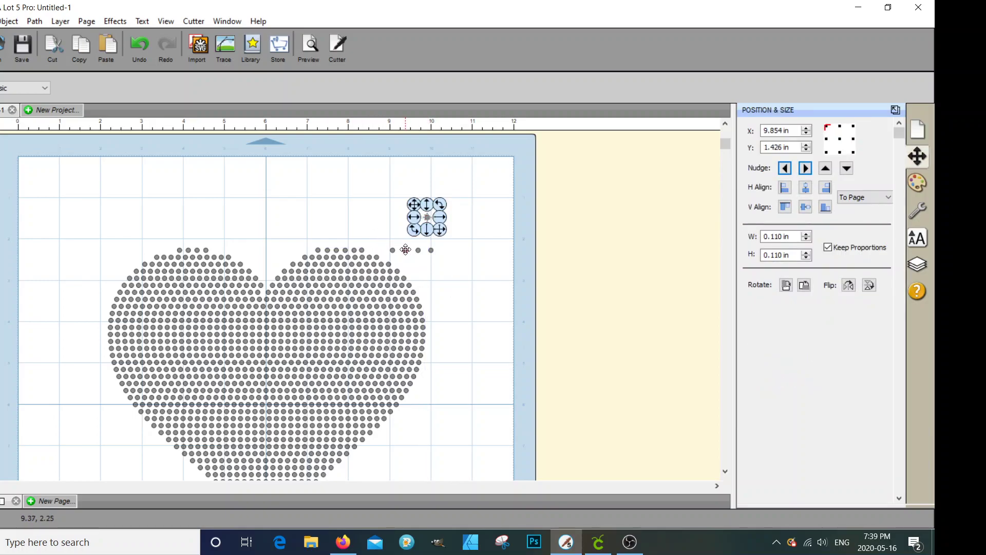
- Extend both ends of the left lobe's top row with duplicate stones at about X 4.692 in and X 3.614 in
{"action": "left_click_drag", "start_coordinate": [393, 251], "coordinate": [215, 251]}
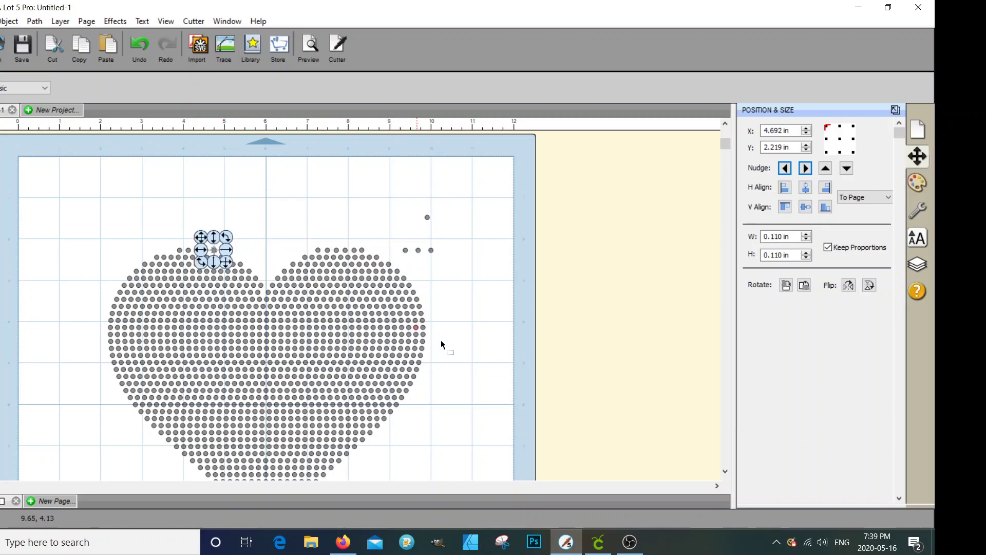
{"action": "left_click", "coordinate": [473, 359]}
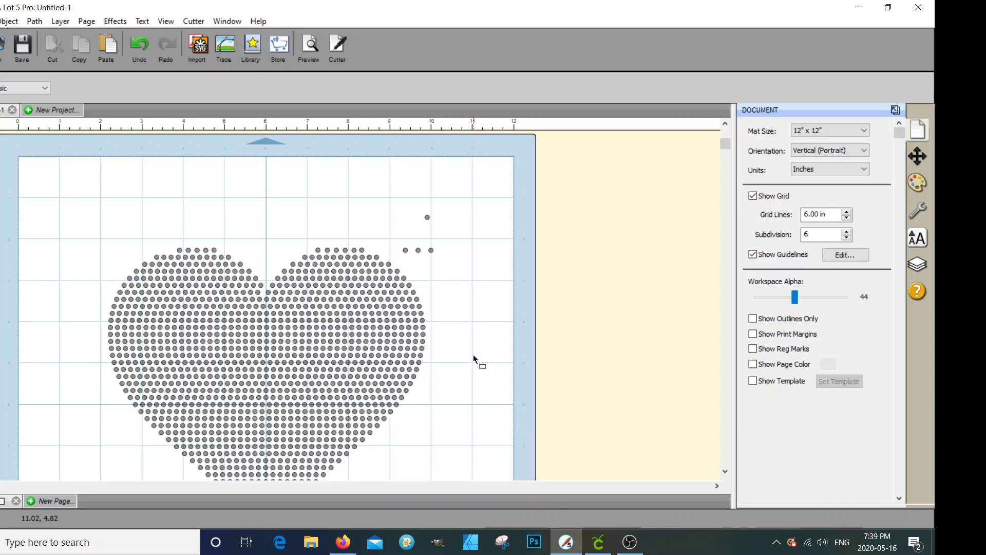
{"action": "left_click_drag", "start_coordinate": [406, 250], "coordinate": [169, 250]}
{"action": "left_click", "coordinate": [486, 335]}
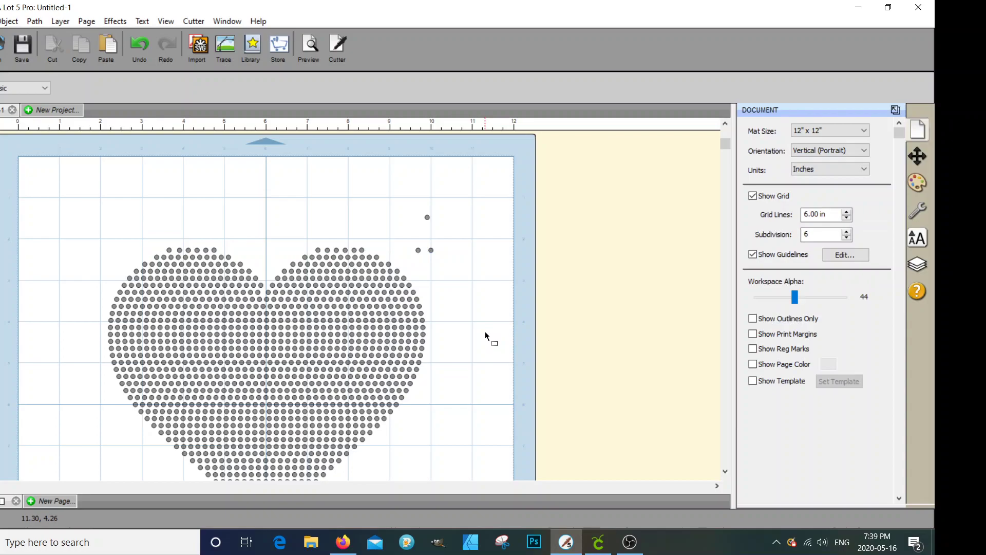
{"action": "left_click", "coordinate": [169, 249]}
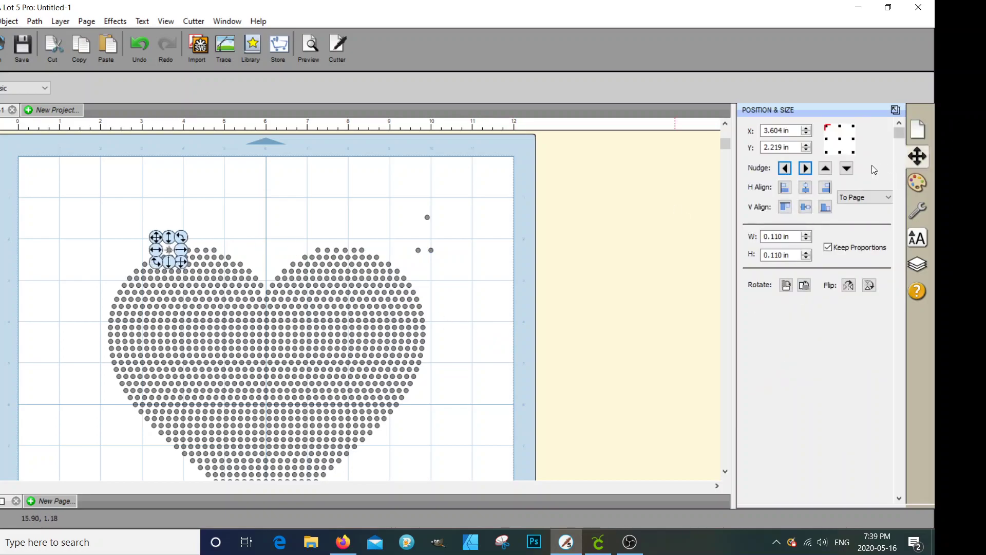
{"action": "left_click", "coordinate": [806, 168]}
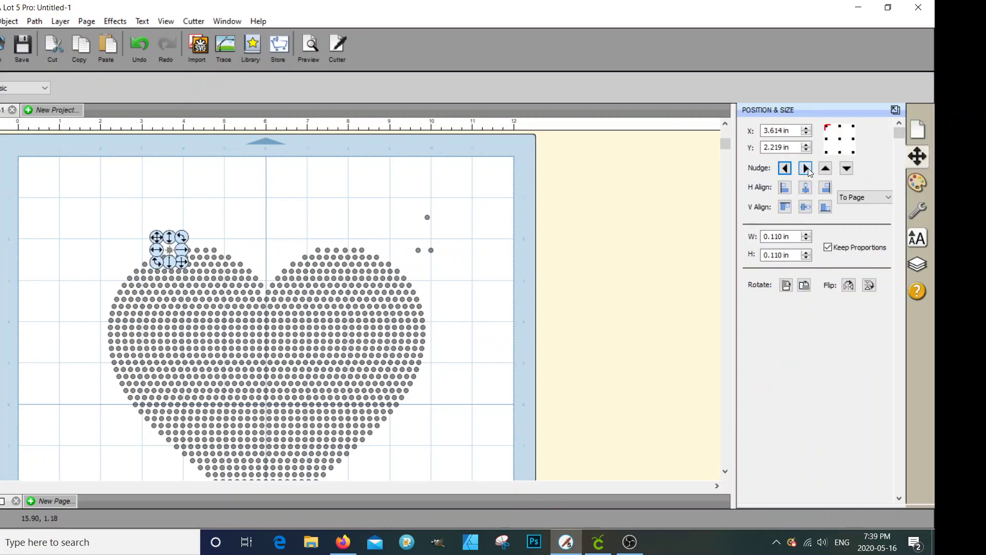
{"action": "left_click", "coordinate": [501, 302]}
- Delete the three leftover duplicate stones beside and above the heart's right lobe
{"action": "scroll", "coordinate": [488, 308], "scroll_direction": "down", "scroll_amount": 3}
{"action": "scroll", "coordinate": [478, 300], "scroll_direction": "down", "scroll_amount": 3}
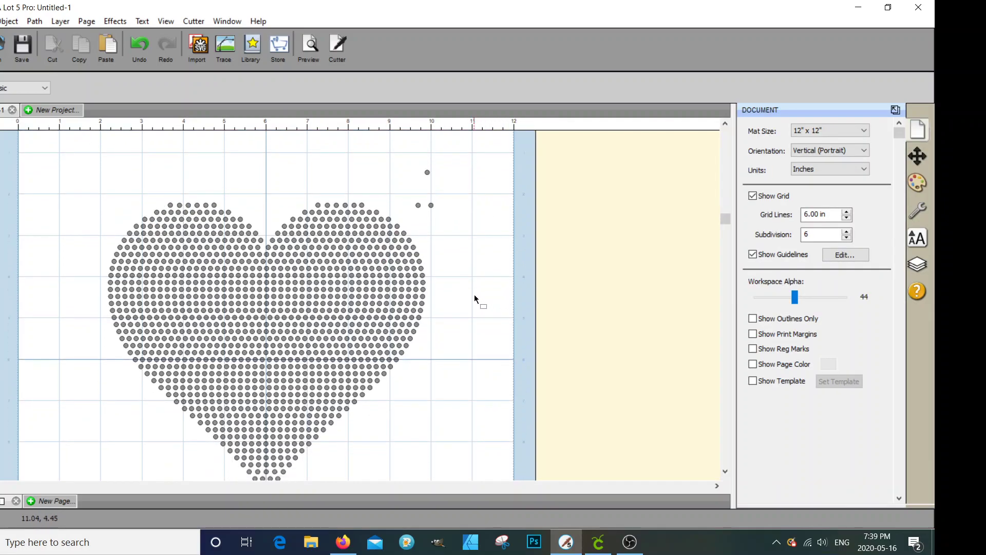
{"action": "scroll", "coordinate": [474, 294], "scroll_direction": "up", "scroll_amount": 2}
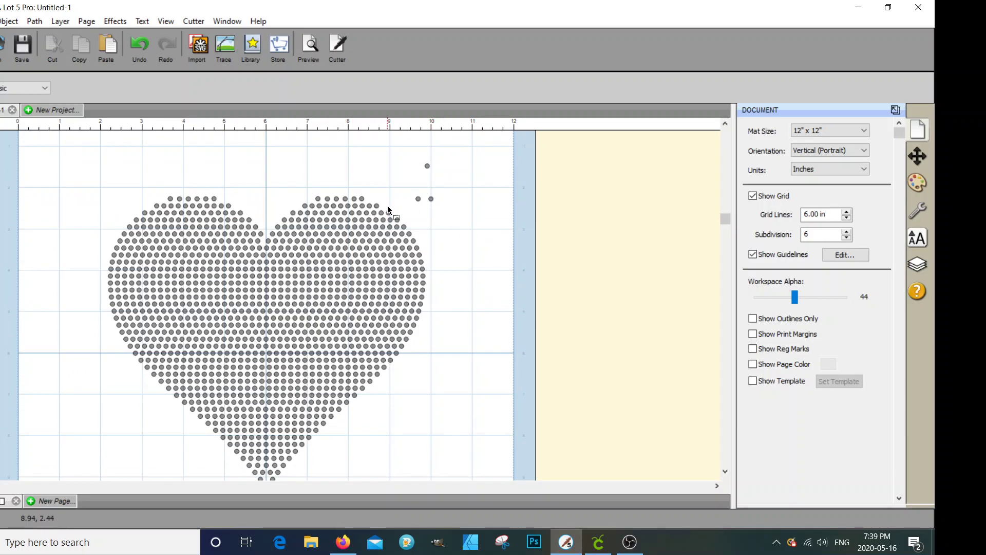
{"action": "left_click", "coordinate": [417, 199]}
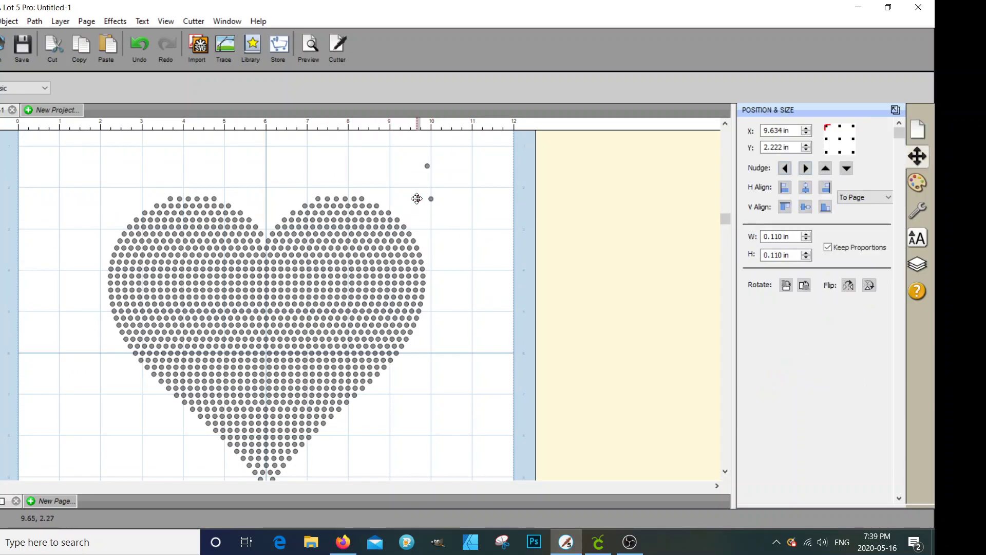
{"action": "key", "text": "Delete"}
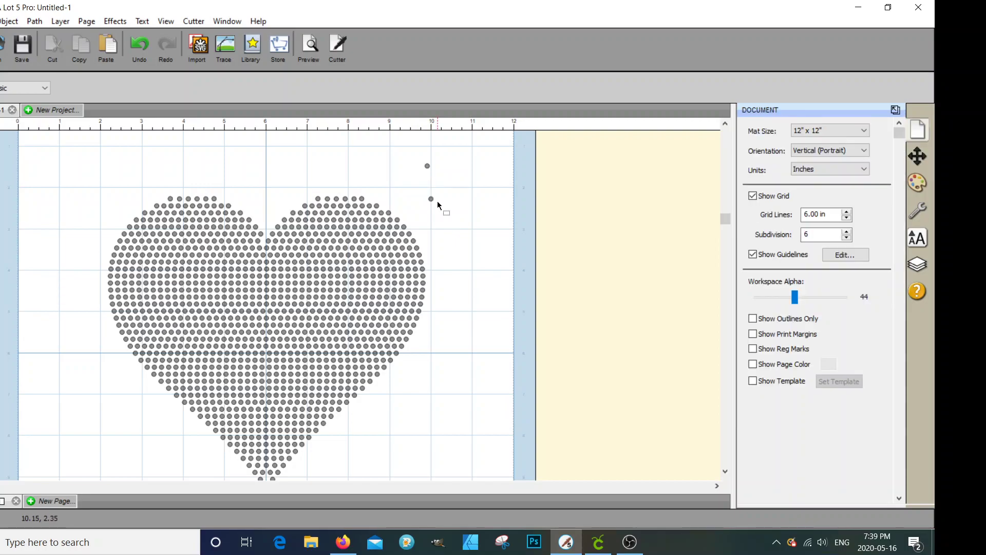
{"action": "left_click", "coordinate": [431, 198]}
{"action": "key", "text": "Delete"}
{"action": "left_click", "coordinate": [429, 165]}
{"action": "key", "text": "Delete"}
- Select all the stones of the heart and merge them into a single object
{"action": "scroll", "coordinate": [486, 219], "scroll_direction": "down", "scroll_amount": 1}
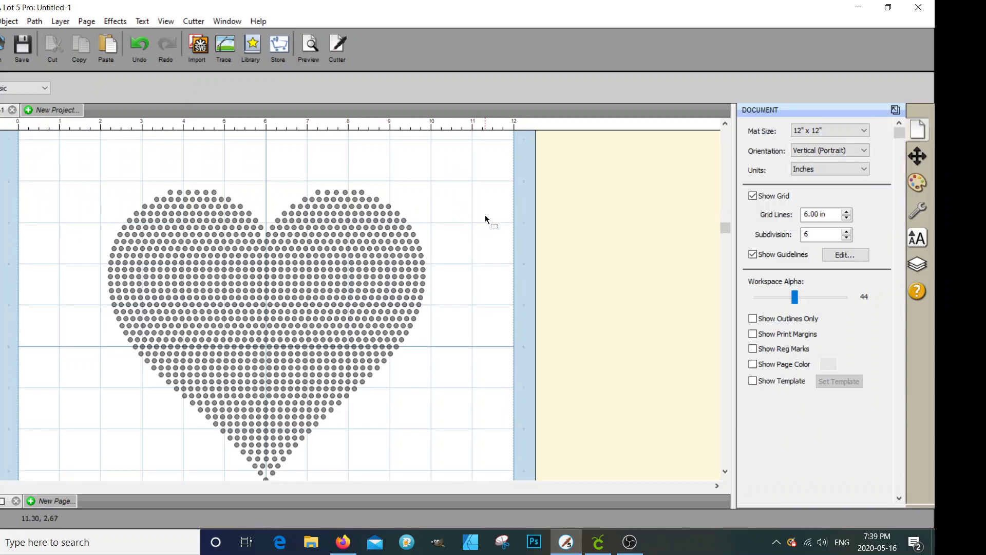
{"action": "scroll", "coordinate": [485, 219], "scroll_direction": "down", "scroll_amount": 1}
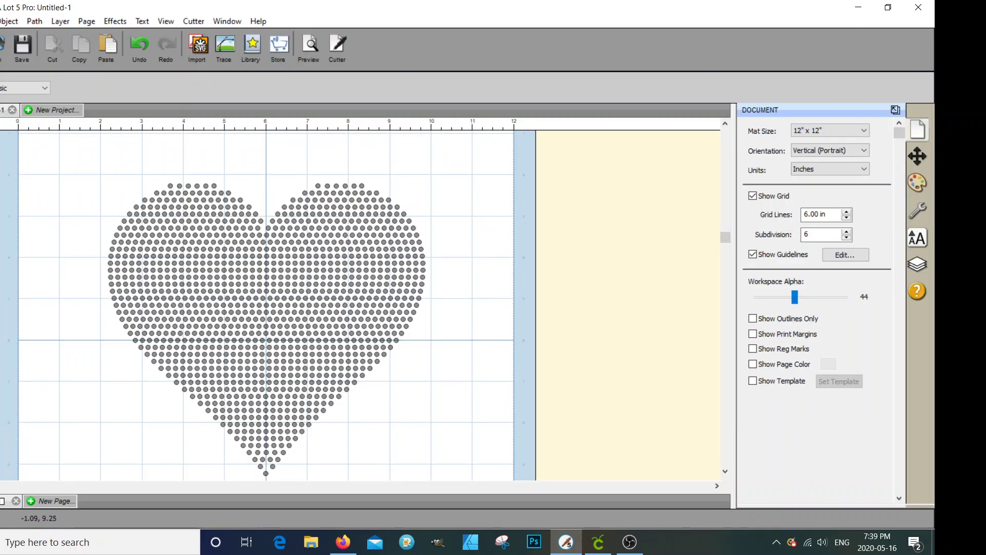
{"action": "left_click", "coordinate": [0, 421]}
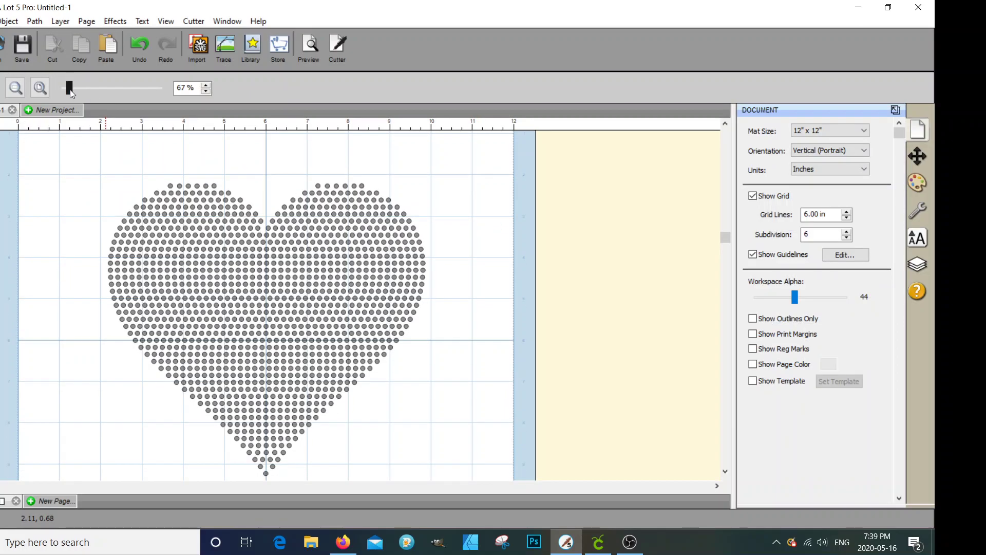
{"action": "left_click_drag", "start_coordinate": [70, 89], "coordinate": [68, 88]}
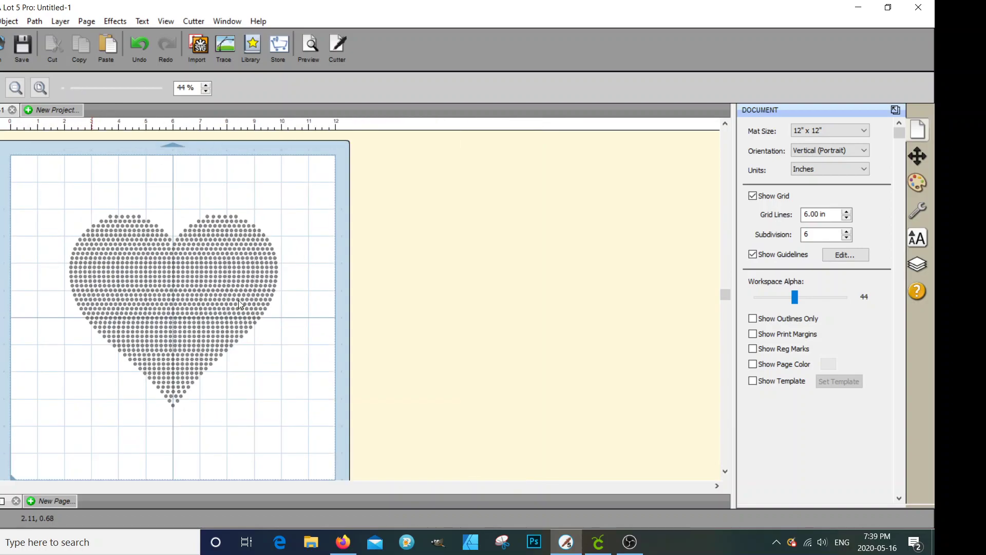
{"action": "scroll", "coordinate": [269, 322], "scroll_direction": "down", "scroll_amount": 3}
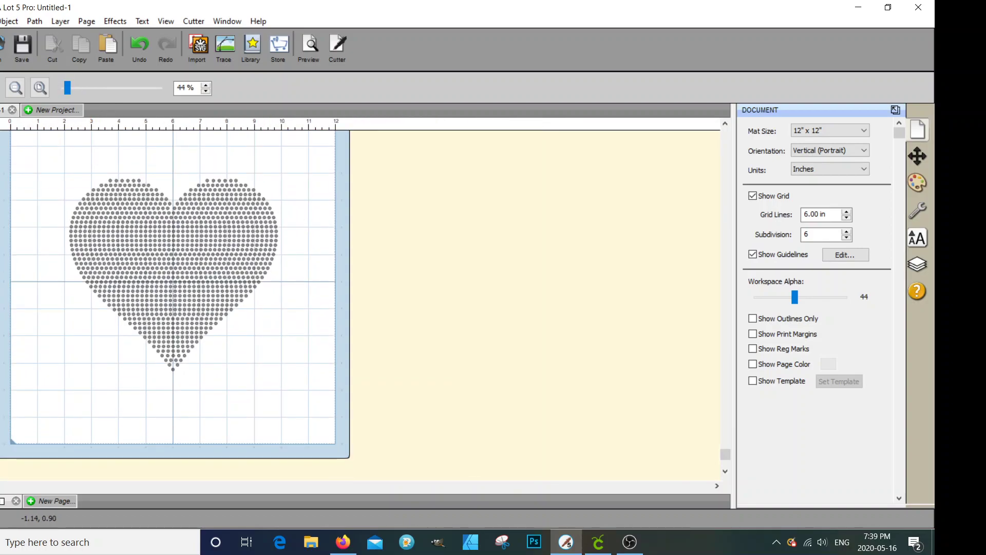
{"action": "left_click", "coordinate": [0, 128]}
{"action": "left_click_drag", "start_coordinate": [51, 156], "coordinate": [292, 389]}
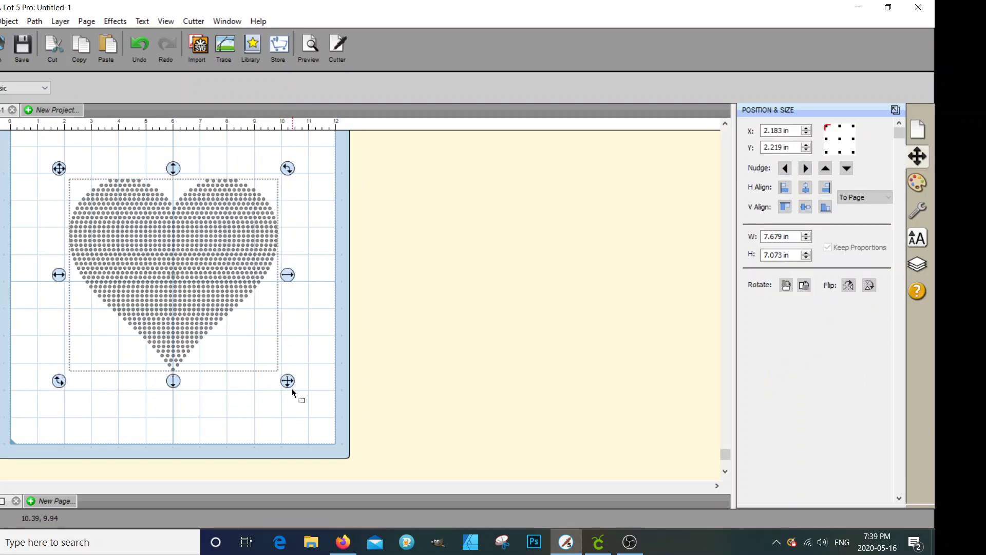
{"action": "left_click", "coordinate": [6, 22]}
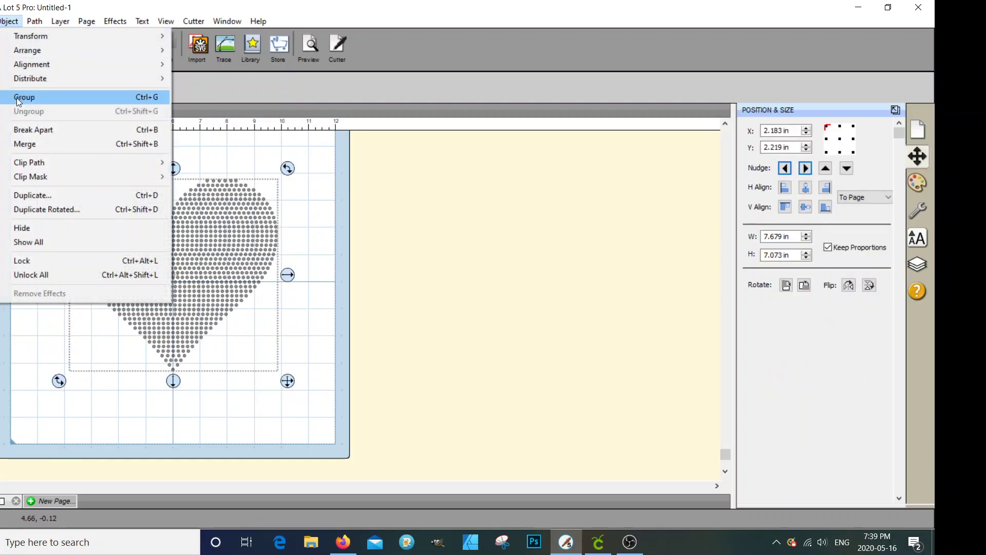
{"action": "left_click", "coordinate": [33, 146]}
{"action": "left_click", "coordinate": [35, 150]}
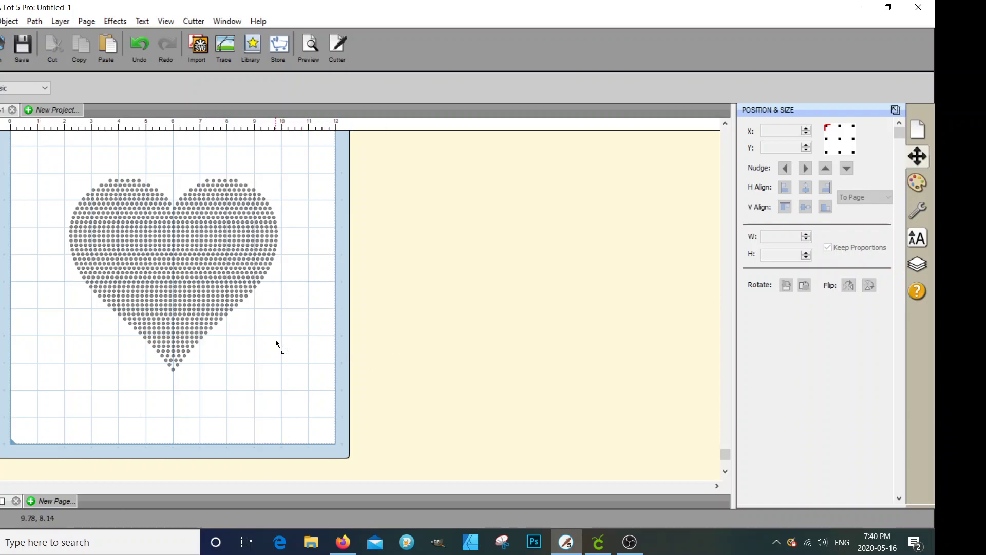
- Export the merged heart as a Design Space compatible SVG named "heart, 7.678 x 7.073" in the Downloads folder
{"action": "left_click", "coordinate": [227, 282]}
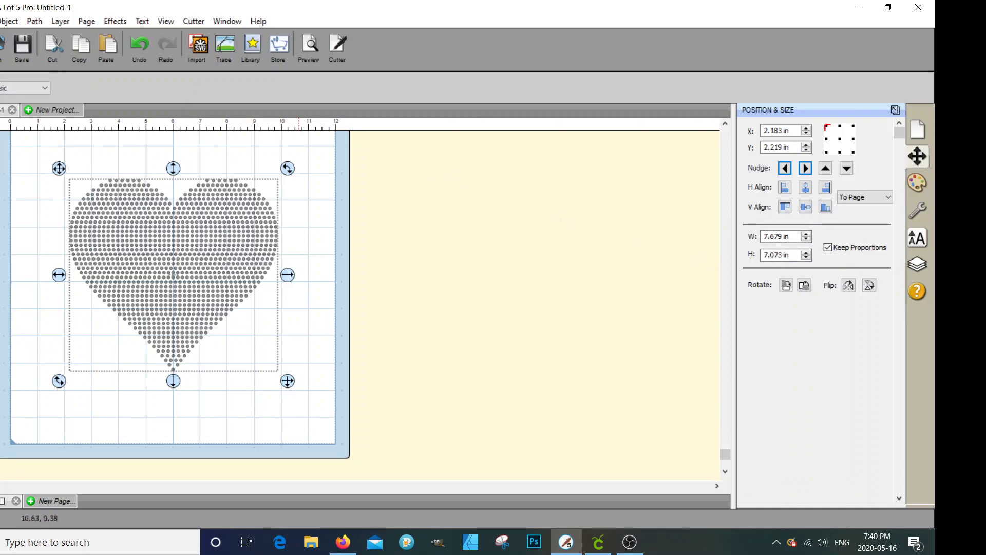
{"action": "key", "text": "alt+f"}
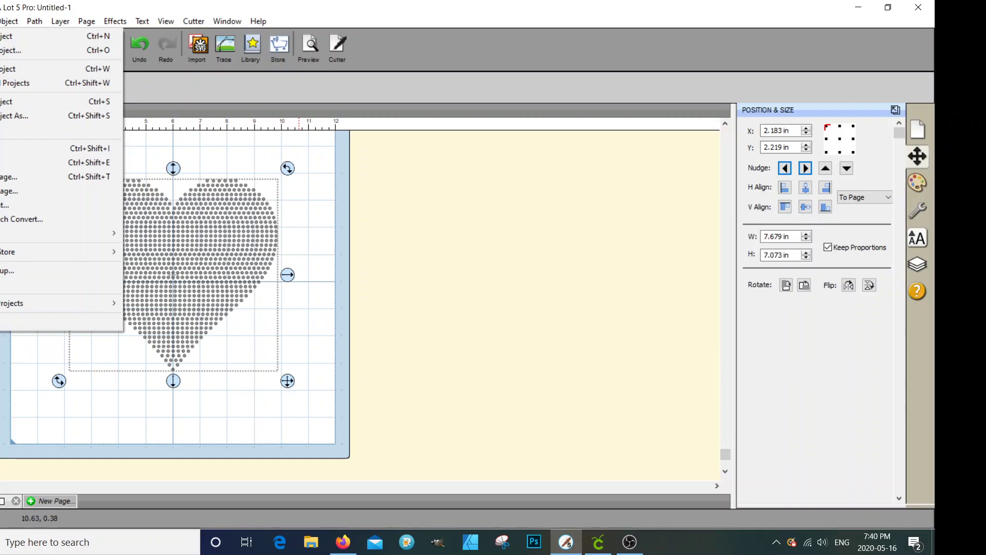
{"action": "left_click", "coordinate": [1, 166]}
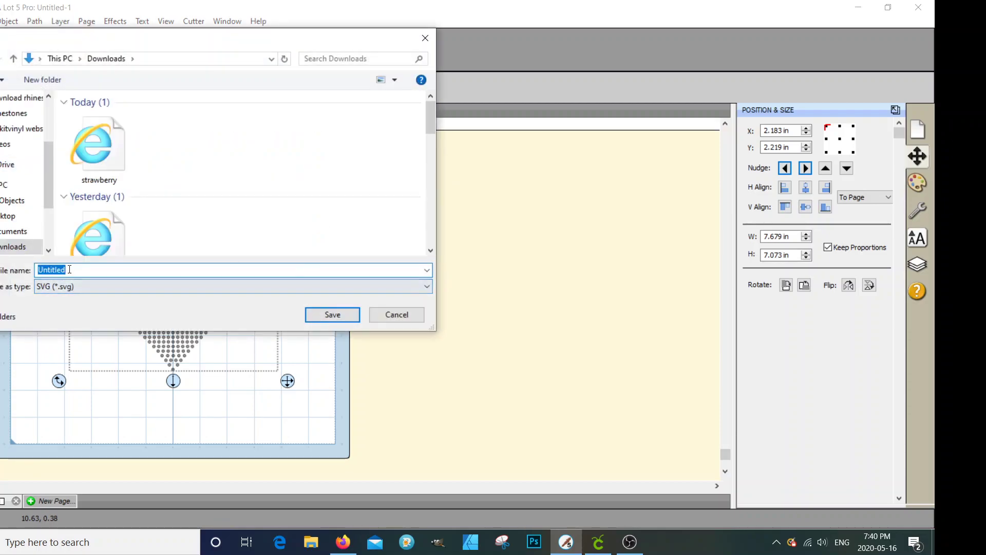
{"action": "type", "text": "heart,"}
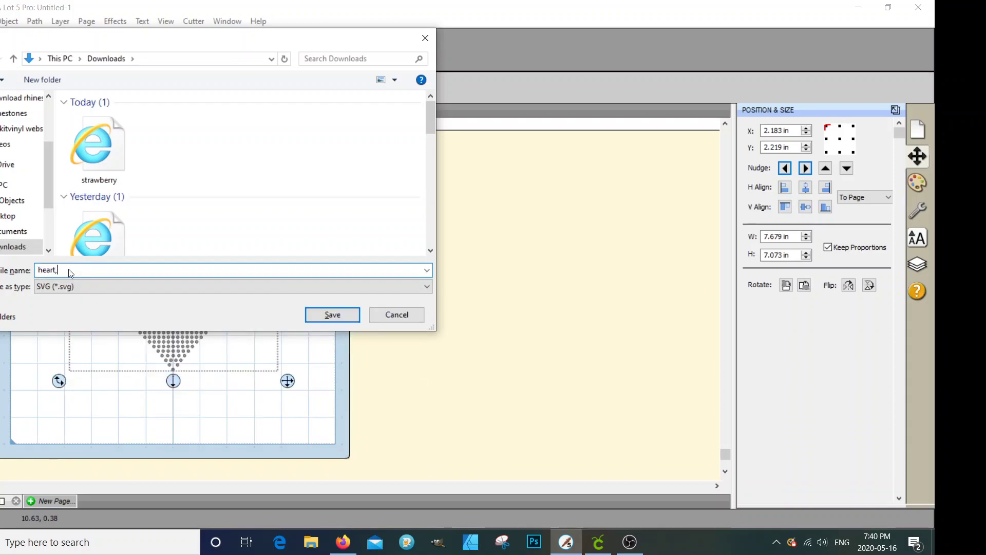
{"action": "key", "text": "alt+space"}
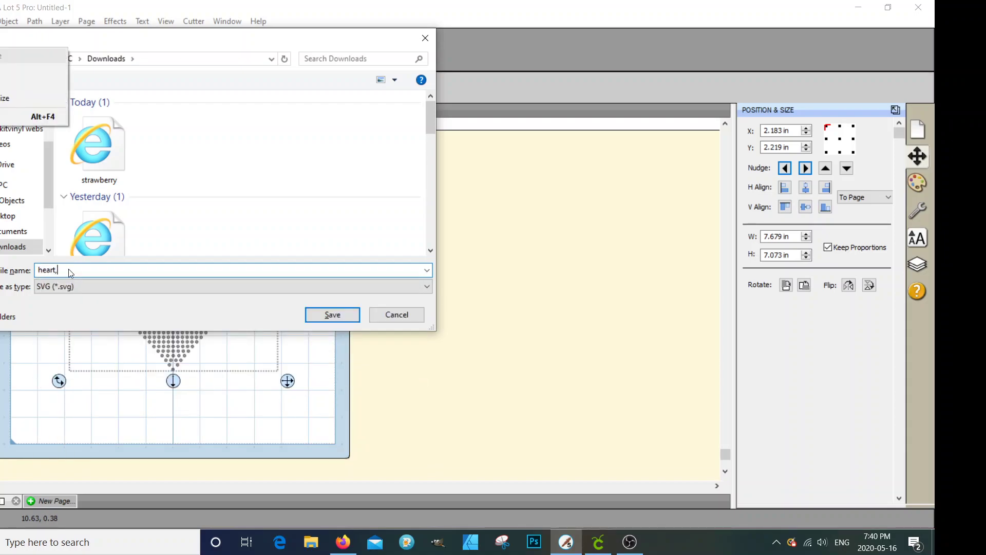
{"action": "key", "text": "Escape"}
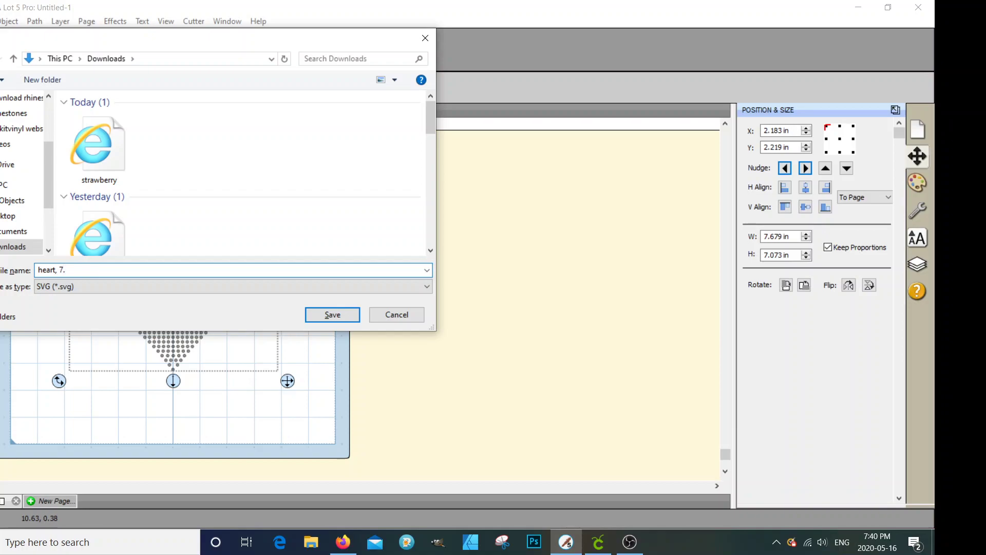
{"action": "type", "text": "678 x 7.073"}
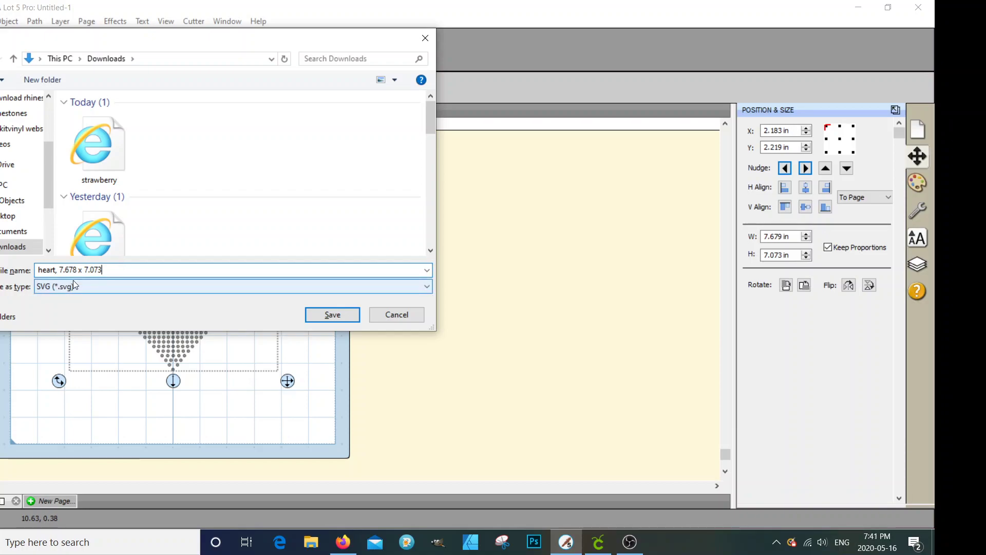
{"action": "left_click", "coordinate": [344, 316]}
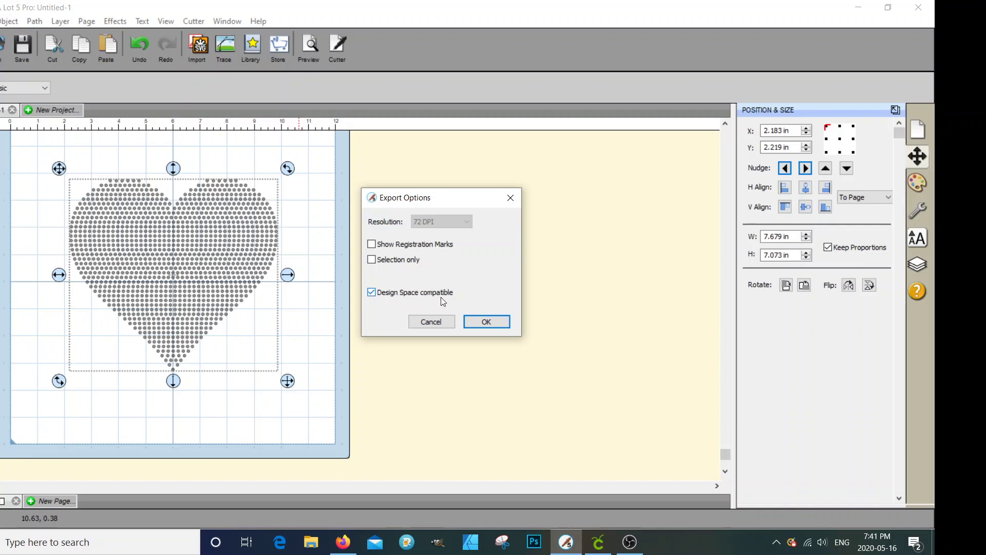
{"action": "left_click", "coordinate": [486, 322]}
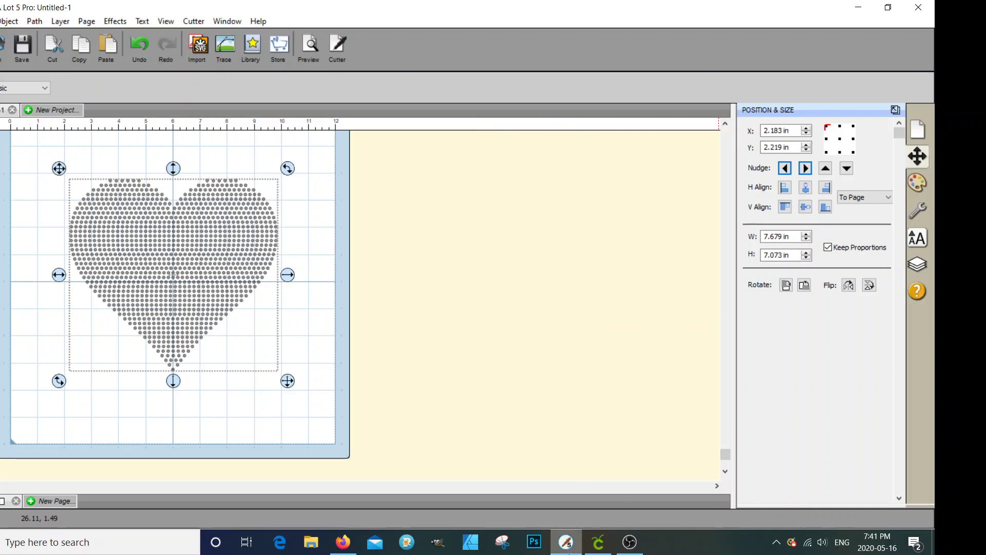
- Switch to Cricut Design Space and delete the yellow heart and all the black circles from the canvas
{"action": "left_click", "coordinate": [598, 547]}
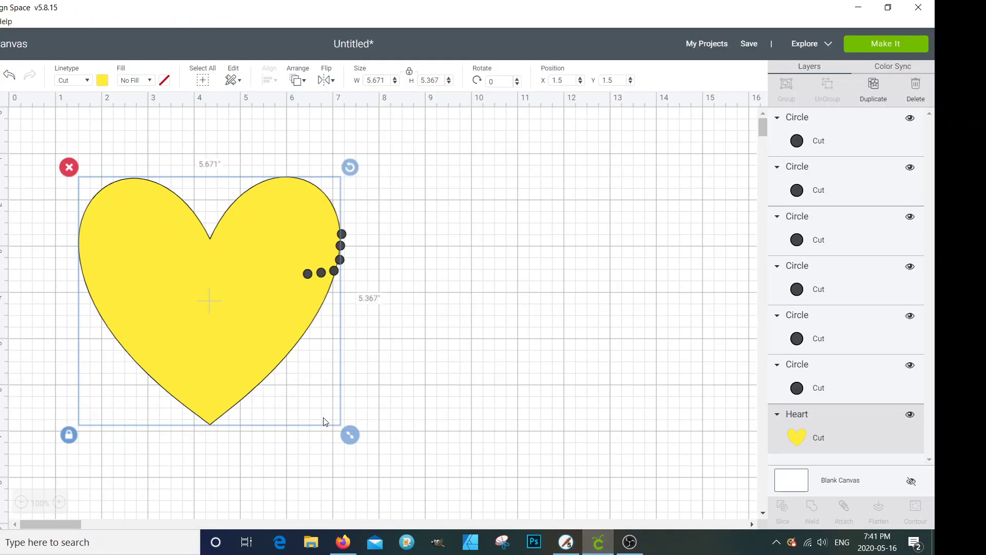
{"action": "left_click", "coordinate": [482, 281]}
{"action": "left_click_drag", "start_coordinate": [62, 124], "coordinate": [411, 453]}
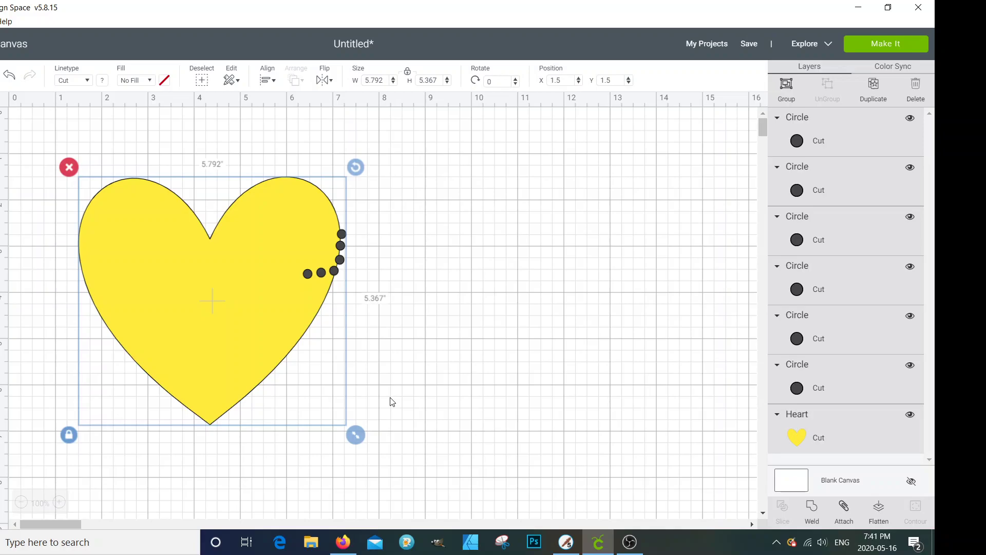
{"action": "key", "text": "Delete"}
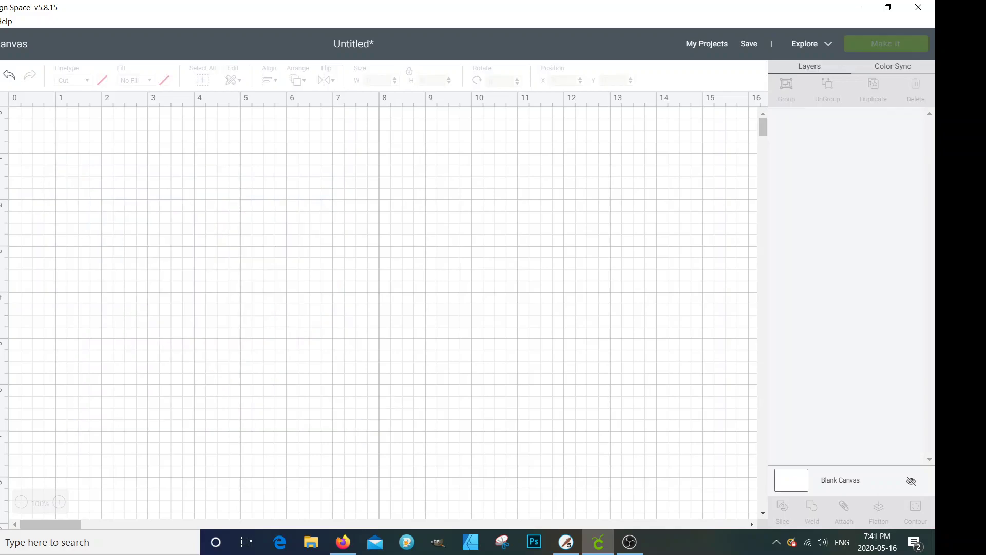
- Upload the "heart, 7.678 x 7.073" SVG from the Downloads folder, save it and insert it into the canvas
{"action": "left_click", "coordinate": [0, 337]}
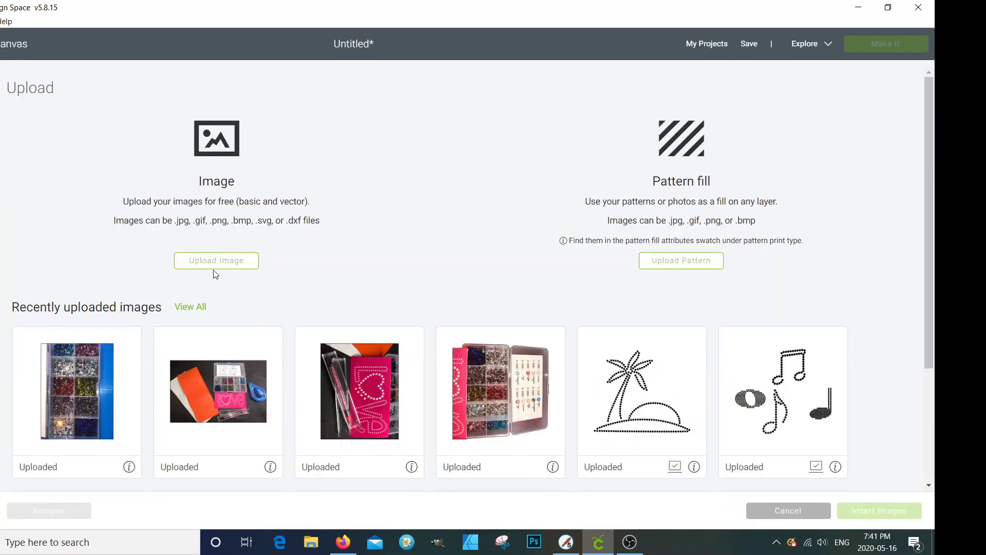
{"action": "left_click", "coordinate": [216, 269]}
{"action": "left_click", "coordinate": [480, 284]}
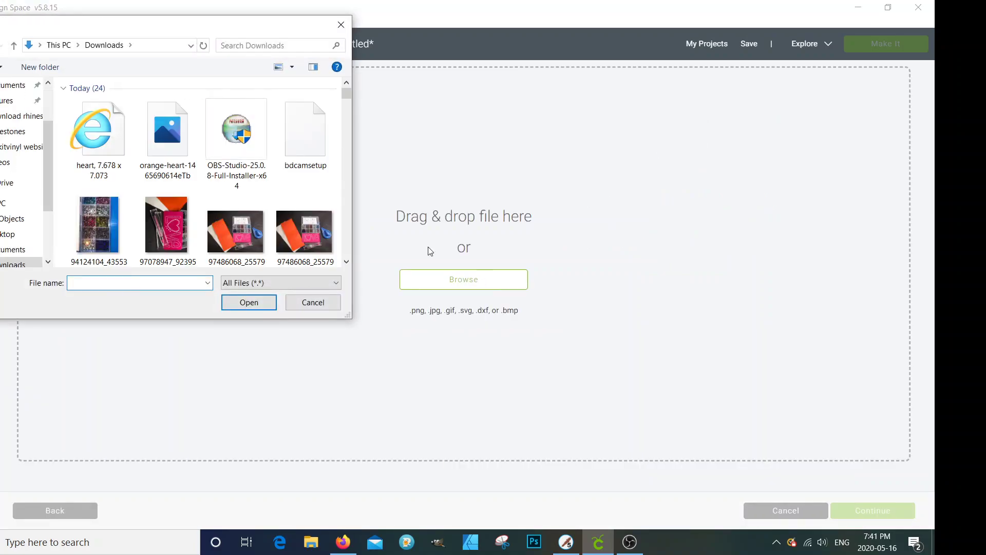
{"action": "left_click", "coordinate": [91, 143]}
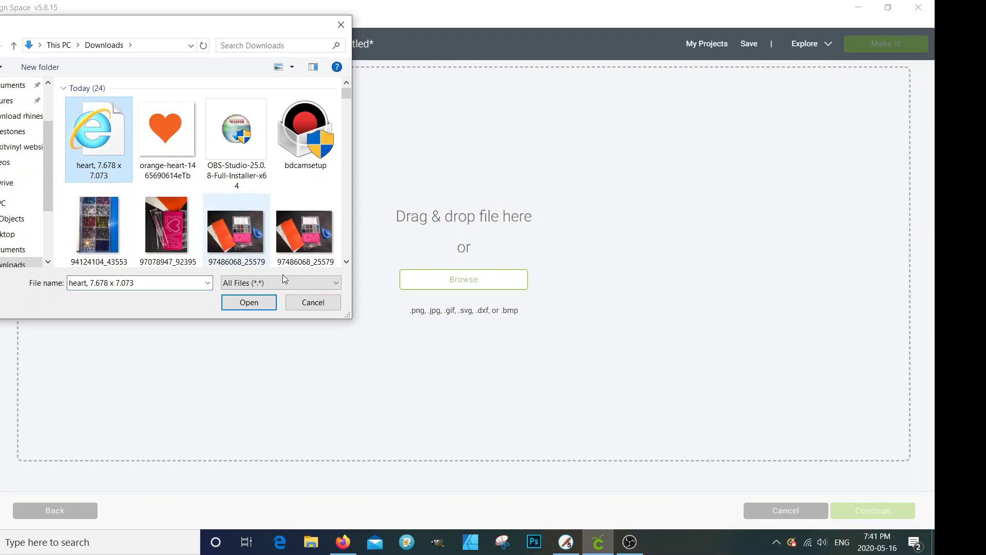
{"action": "left_click", "coordinate": [250, 303]}
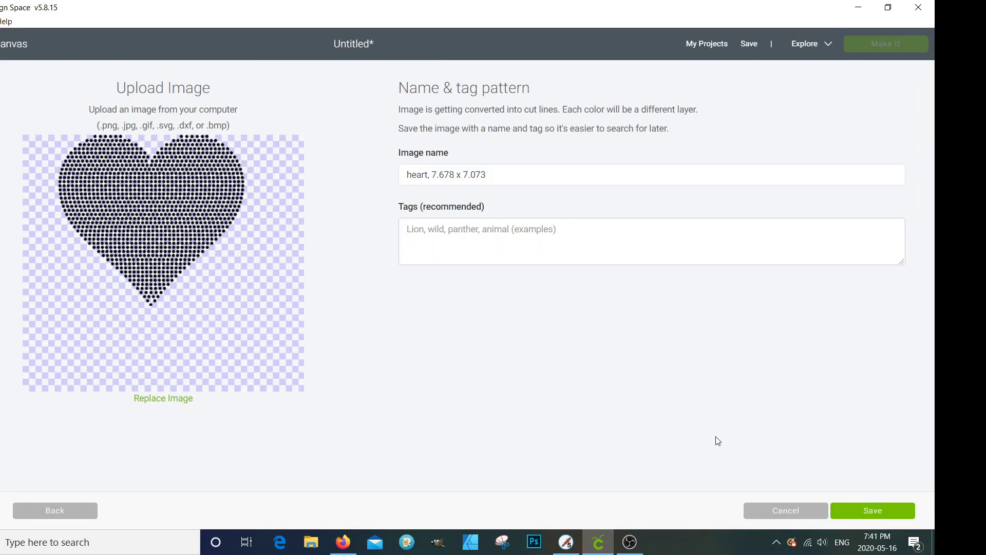
{"action": "left_click", "coordinate": [867, 518]}
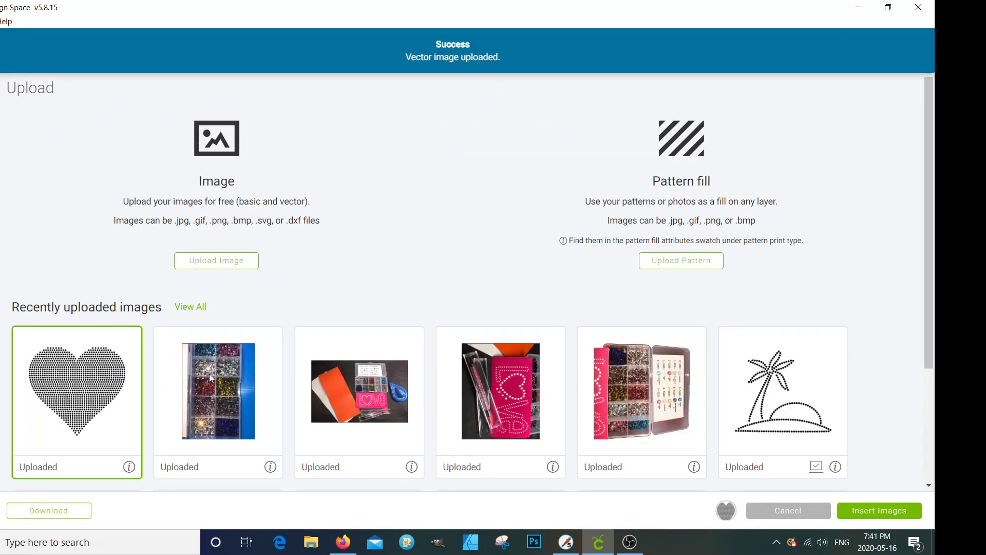
{"action": "left_click", "coordinate": [866, 511]}
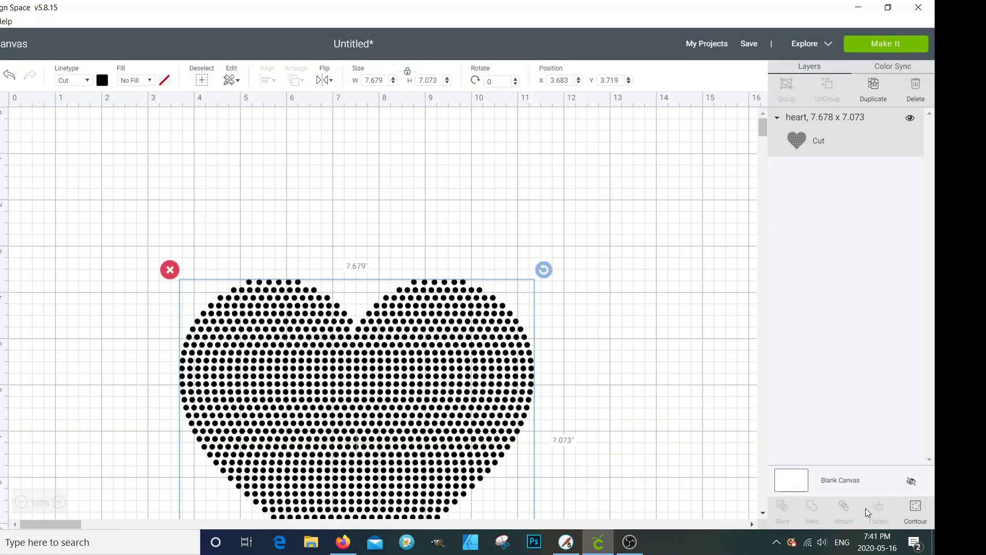
- Move the inserted heart to about X 4.071, Y 0.583 and compare its size with the original in Sure Cuts A Lot
{"action": "left_click_drag", "start_coordinate": [416, 463], "coordinate": [425, 321]}
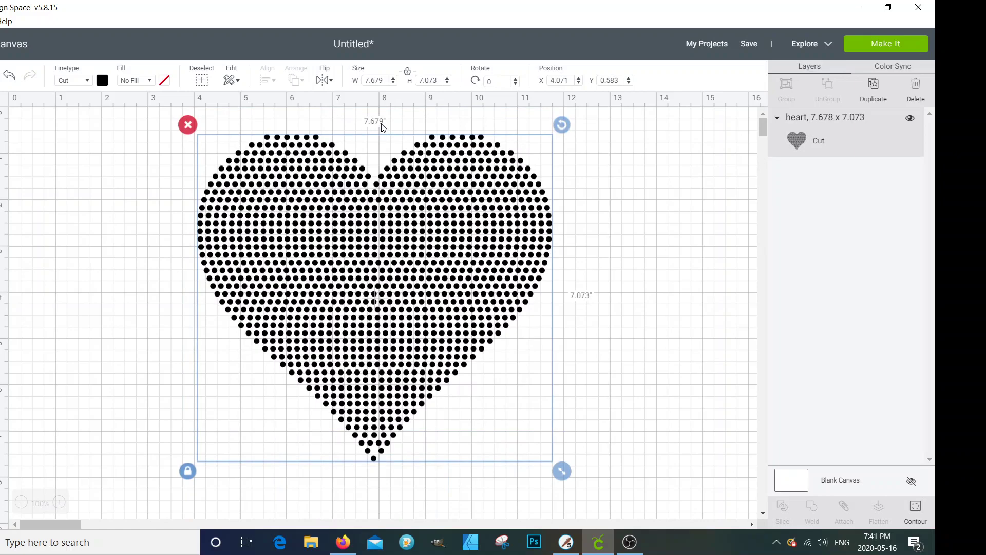
{"action": "left_click", "coordinate": [567, 545]}
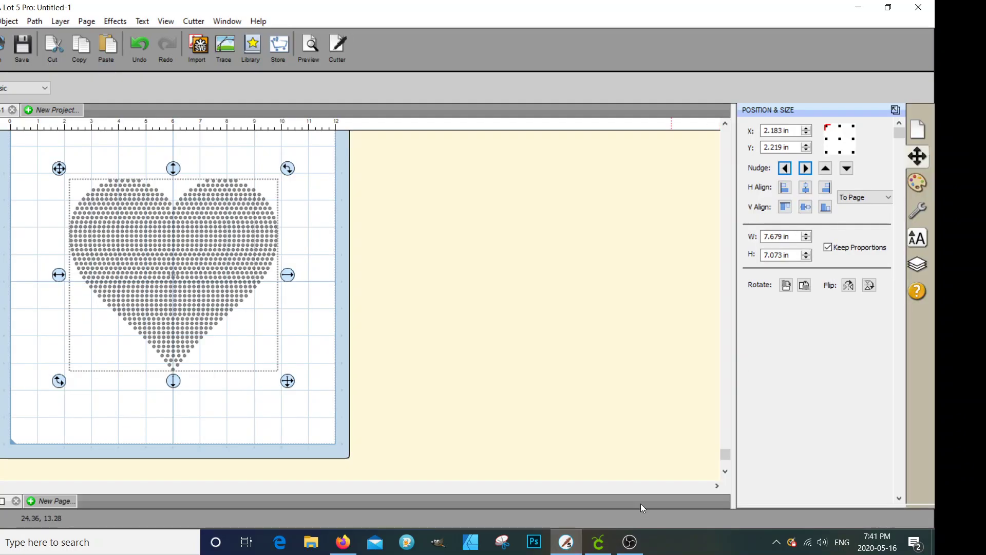
{"action": "left_click", "coordinate": [602, 544]}
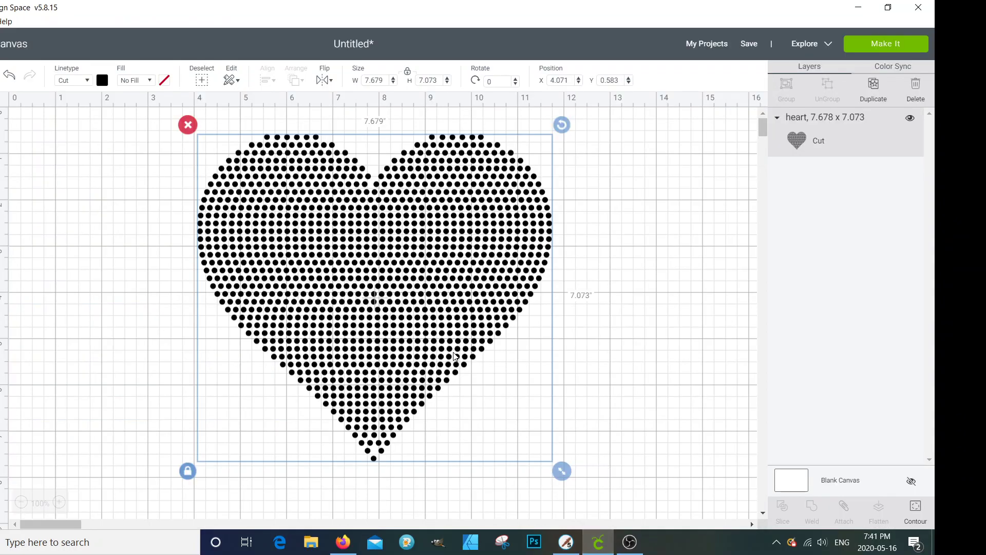
- Scale the heart down to about 6.04 in wide and back up to about 7.61 in, and send it to the mat preview
{"action": "left_click_drag", "start_coordinate": [562, 473], "coordinate": [486, 401]}
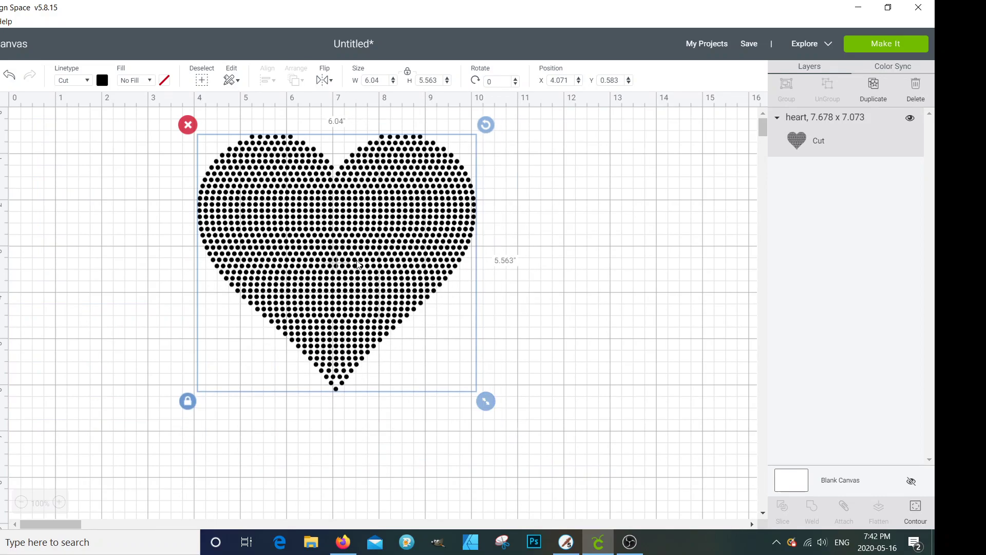
{"action": "left_click_drag", "start_coordinate": [490, 411], "coordinate": [559, 469]}
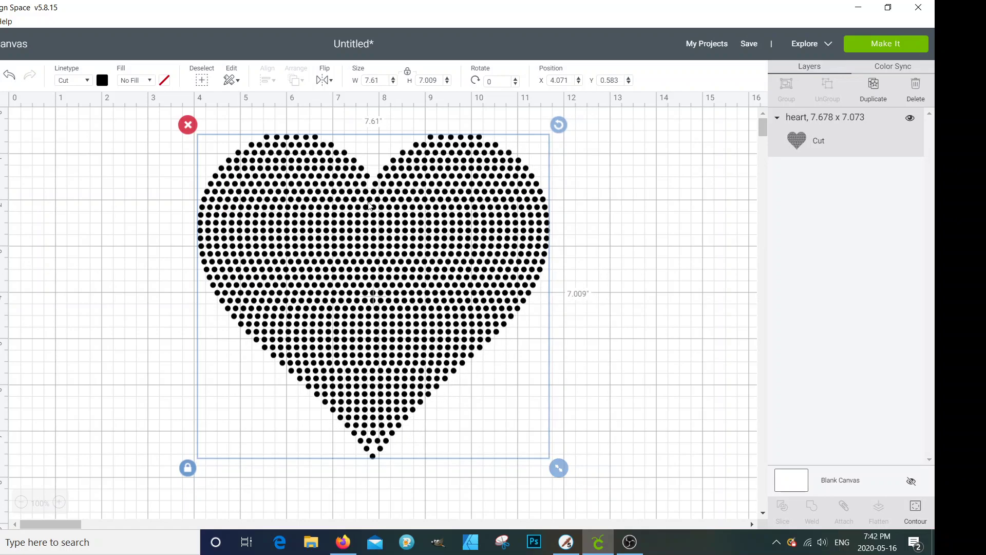
{"action": "left_click", "coordinate": [884, 48]}
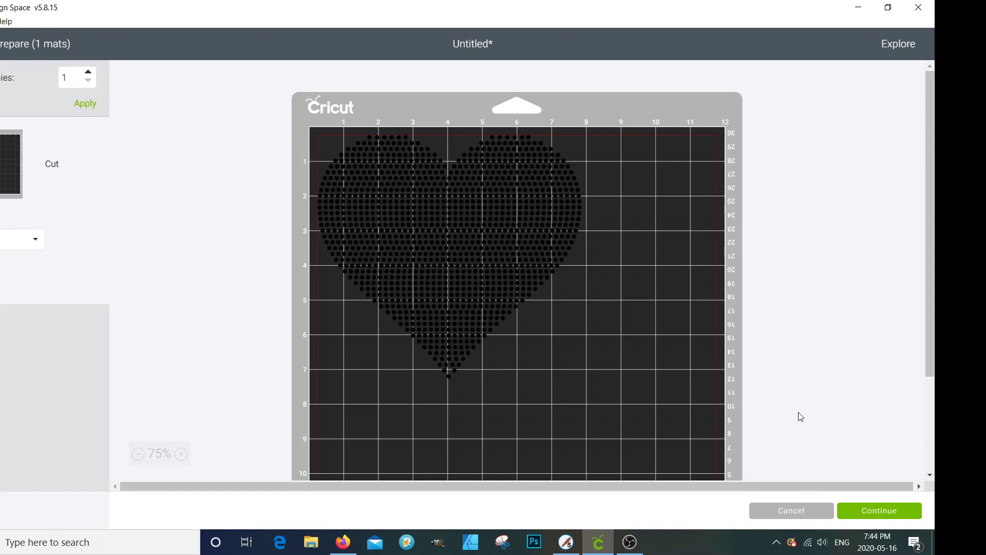
{"action": "left_click", "coordinate": [626, 546]}
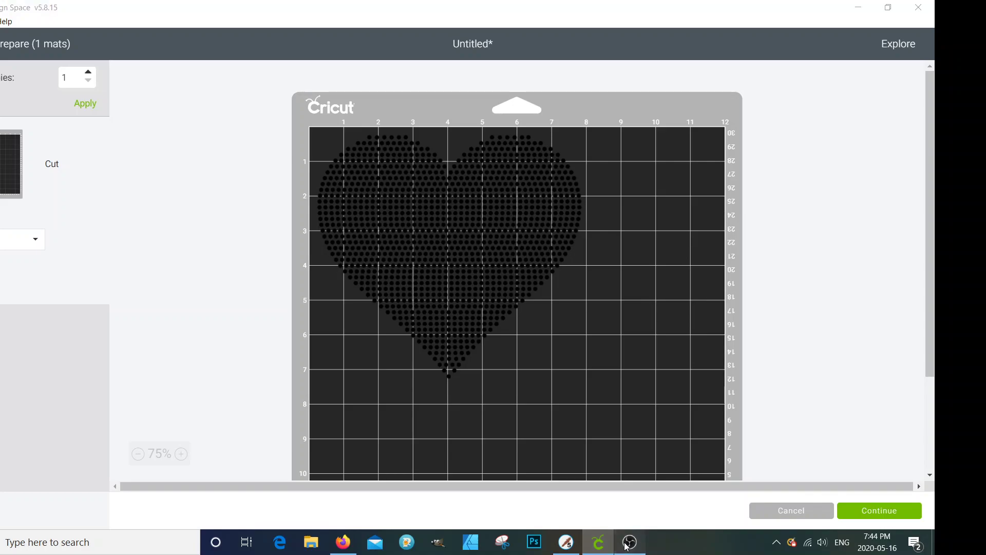